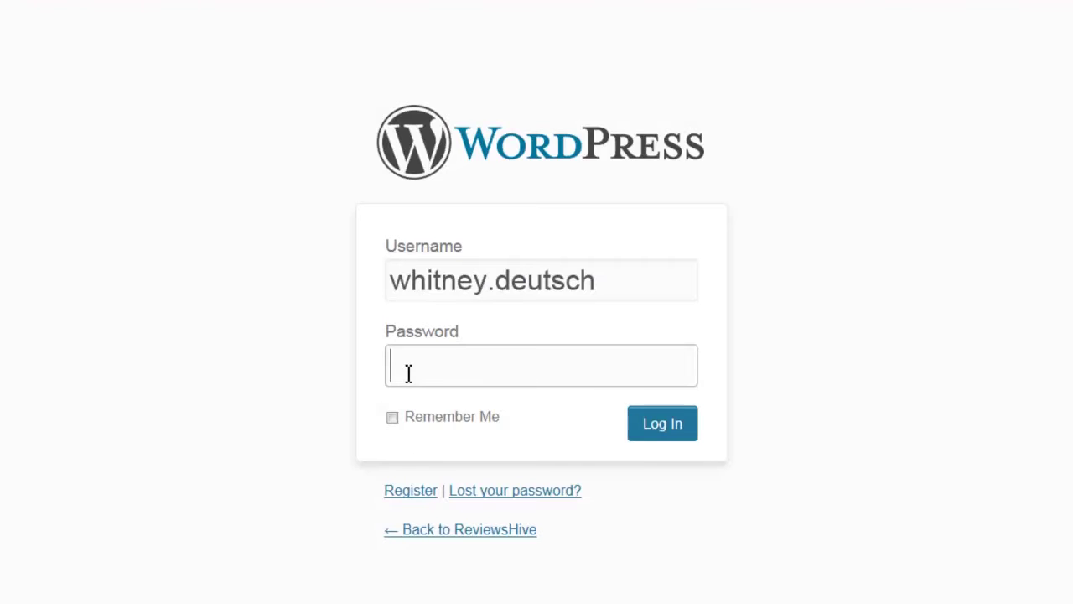
# - Enter the account password on the login form so it is ready to sign in
pyautogui.write('password12')
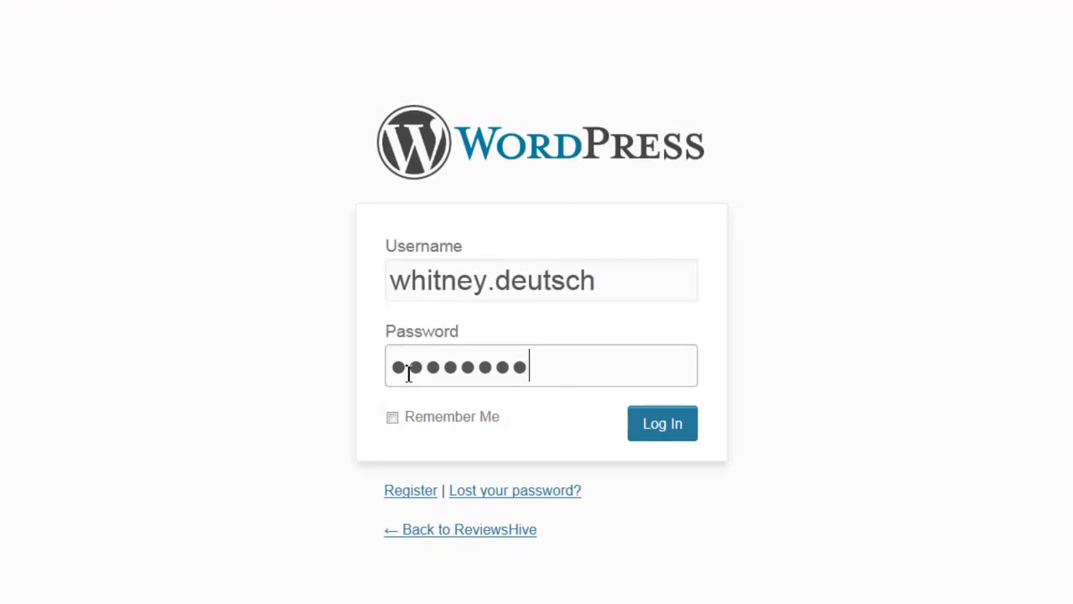
pyautogui.write('3')
pyautogui.press('Tab')
pyautogui.press('Tab')
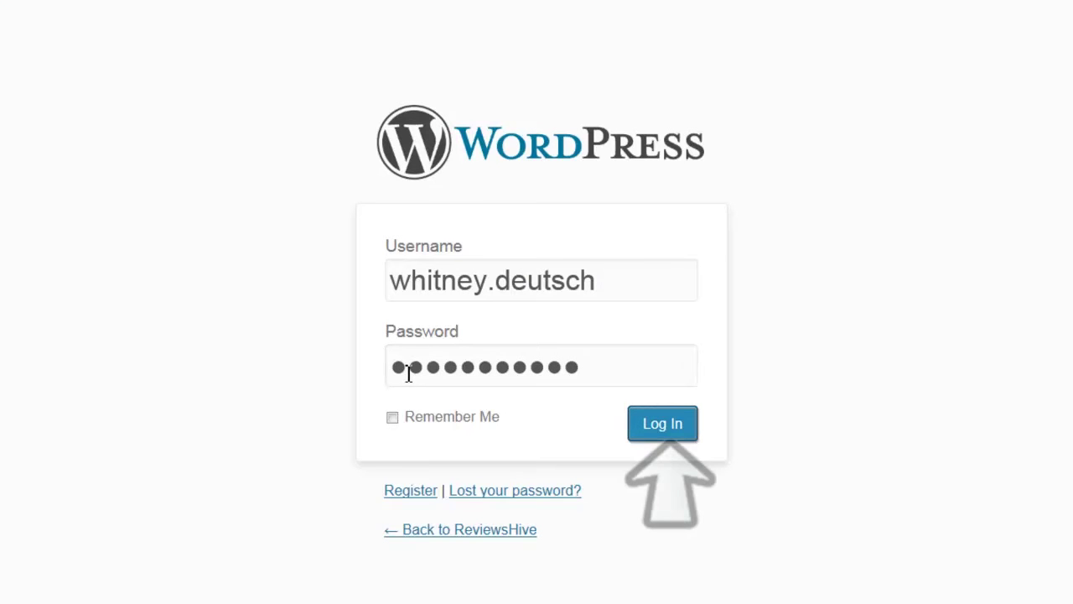
# - Sign in, open the !Share Available widgets library and bring up the Bottom bar's settings options
pyautogui.press('Return')
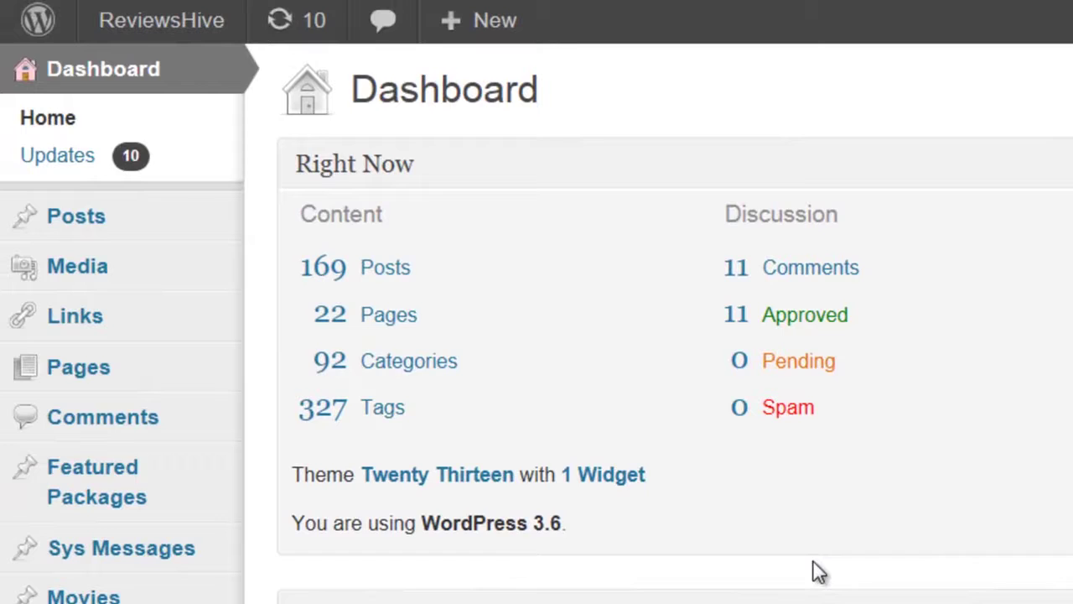
pyautogui.moveTo(400, 173)
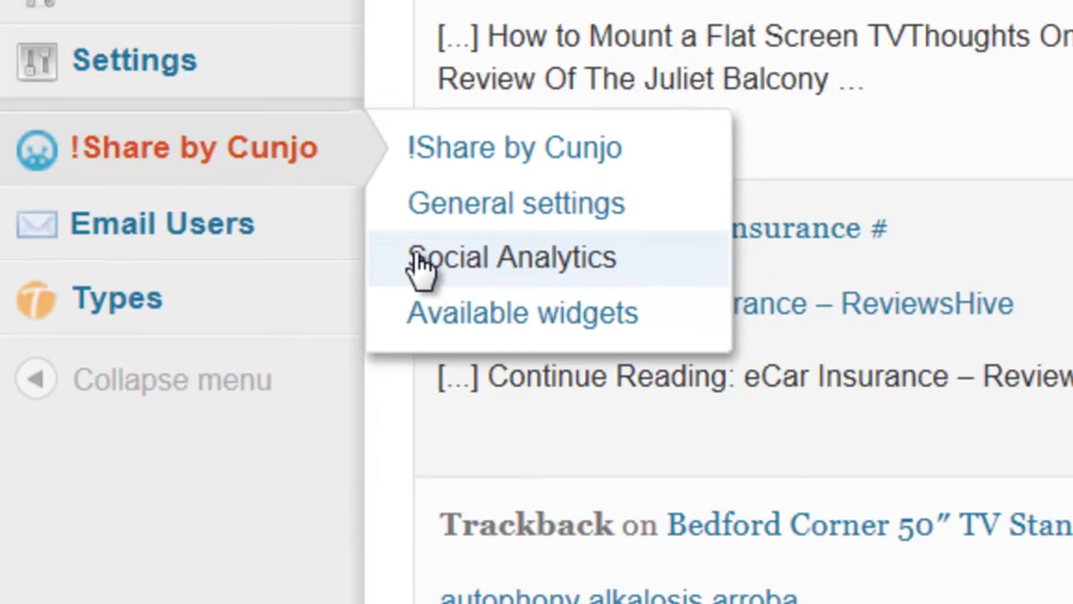
pyautogui.click(431, 336)
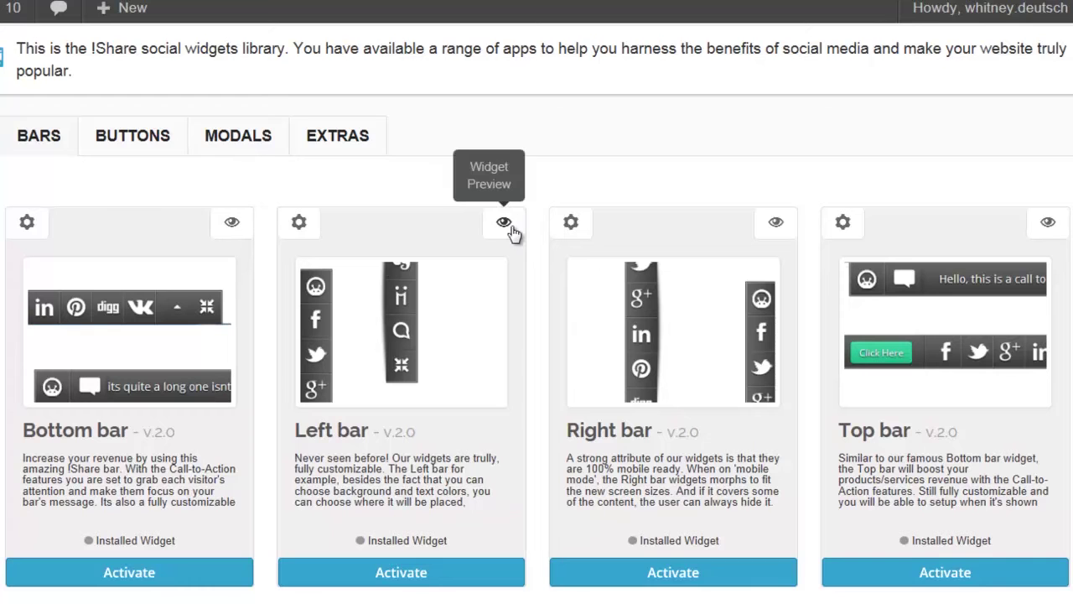
pyautogui.click(842, 222)
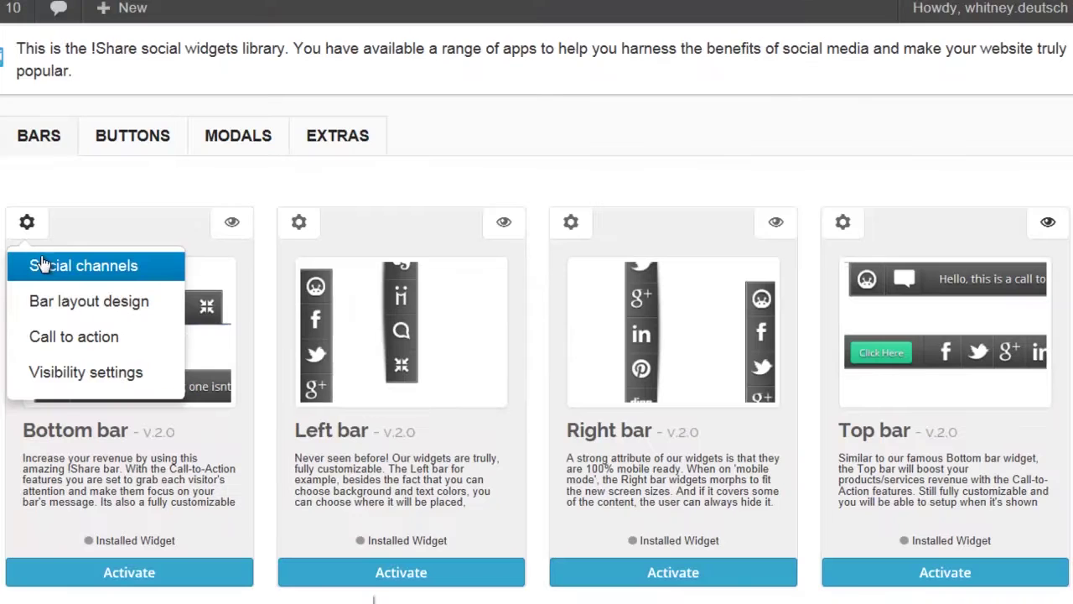
# - Activate Digg and Pinterest for the Bottom bar, with Google and Linkedin ordered before them
pyautogui.click(42, 265)
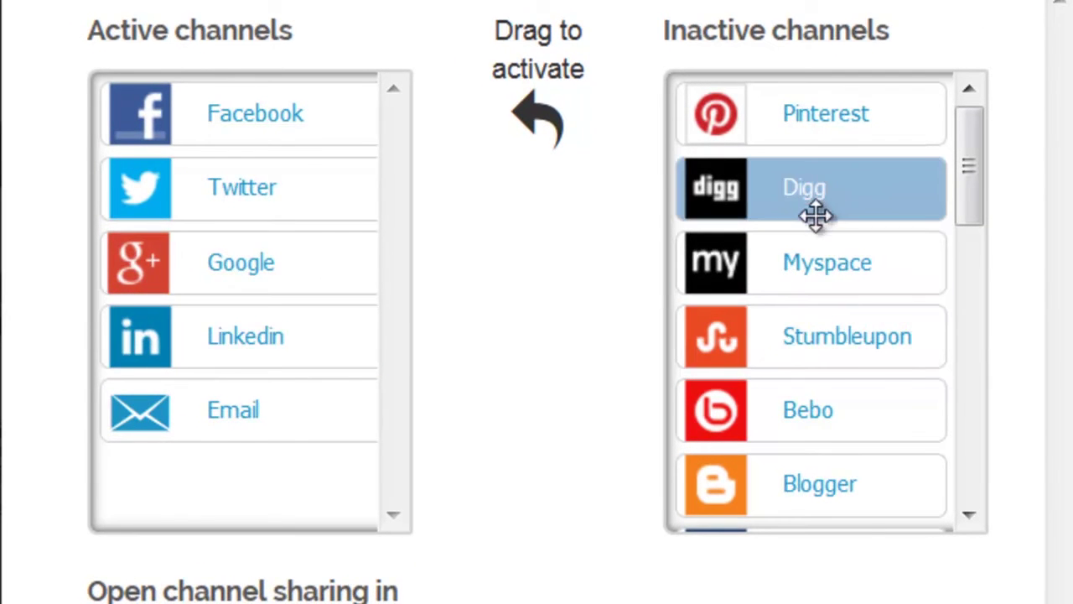
pyautogui.moveTo(815, 216); pyautogui.dragTo(254, 276)
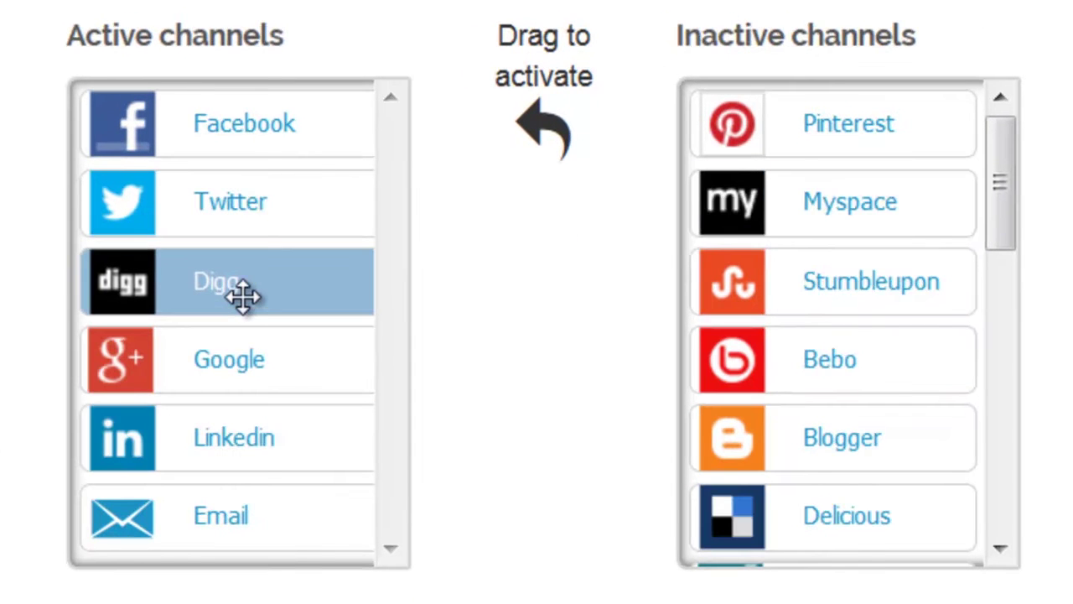
pyautogui.moveTo(797, 141); pyautogui.dragTo(231, 273)
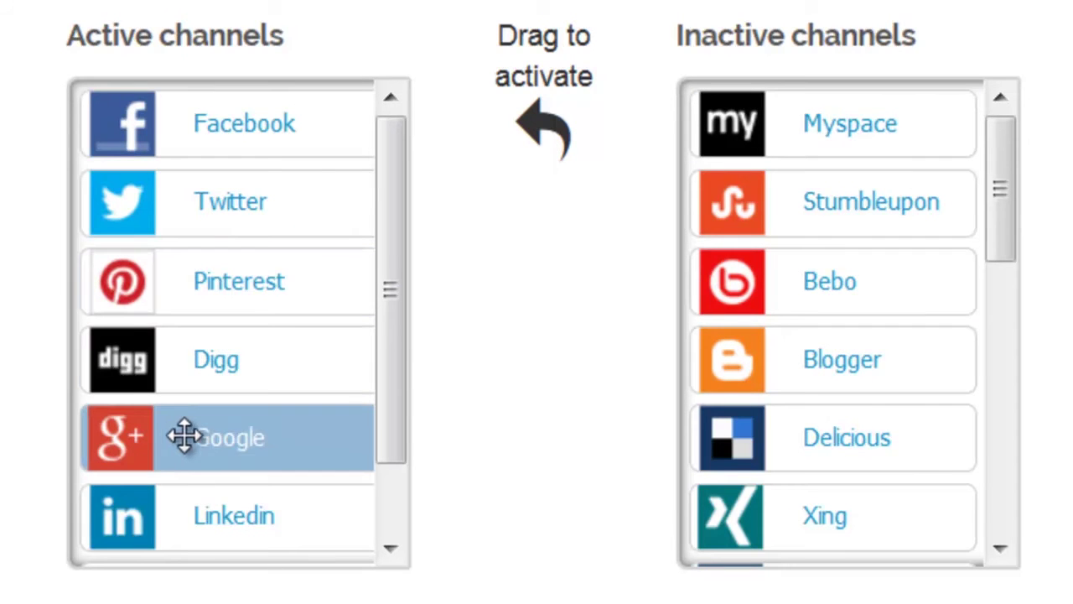
pyautogui.moveTo(187, 436); pyautogui.dragTo(190, 276)
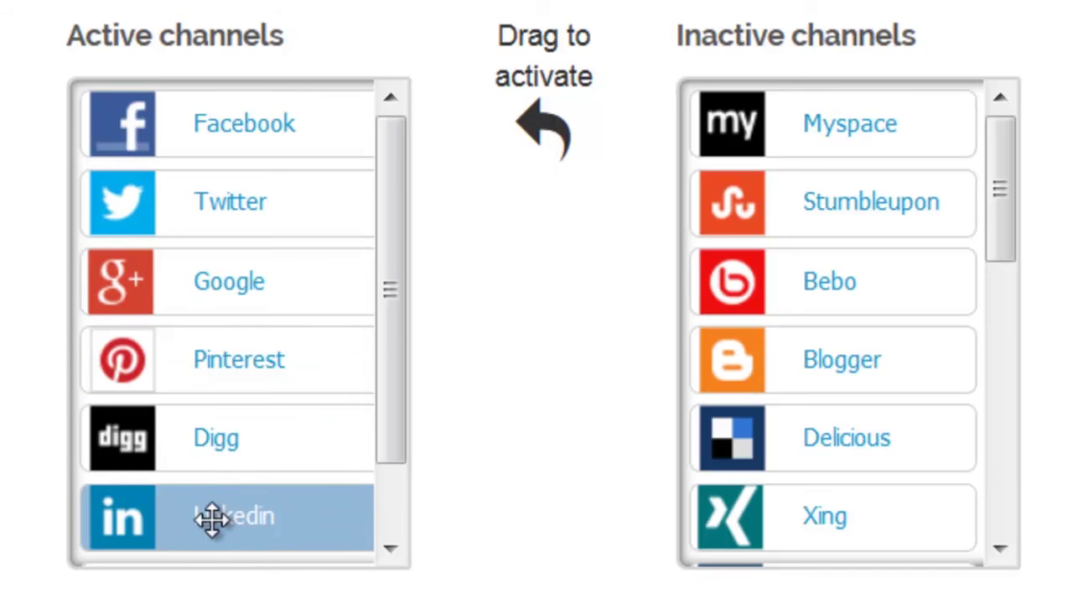
pyautogui.moveTo(212, 518); pyautogui.dragTo(182, 345)
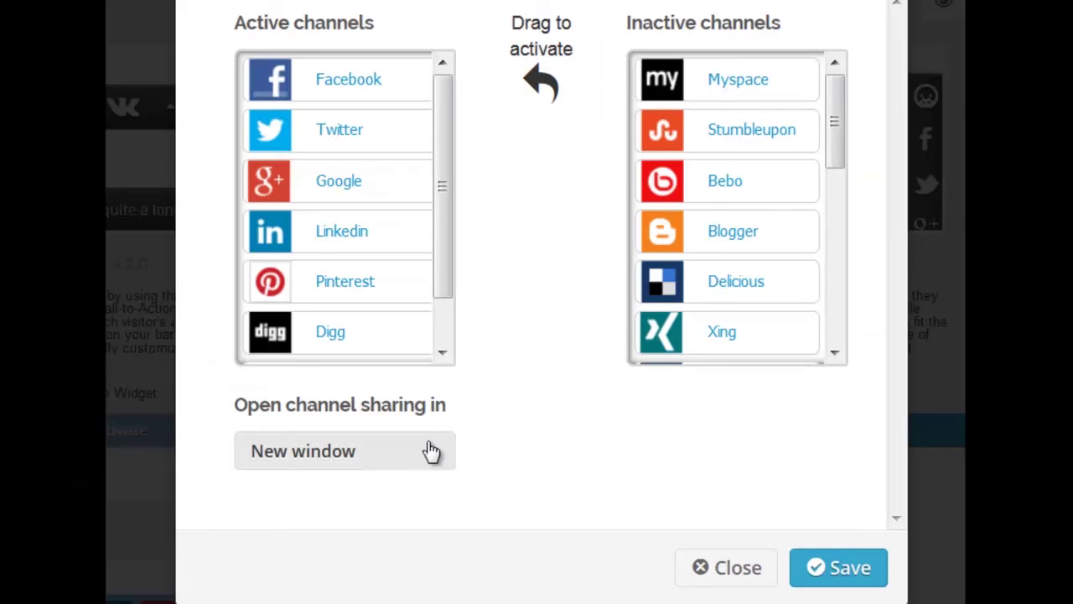
# - Keep shared links opening in a new window and save the social channel list
pyautogui.click(432, 454)
pyautogui.click(349, 503)
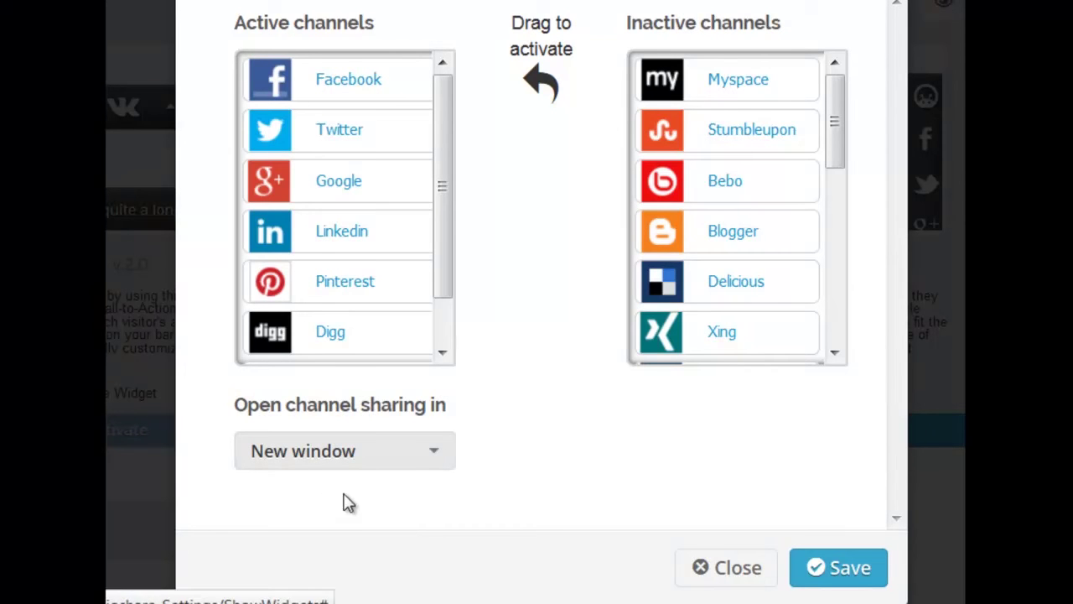
pyautogui.click(841, 573)
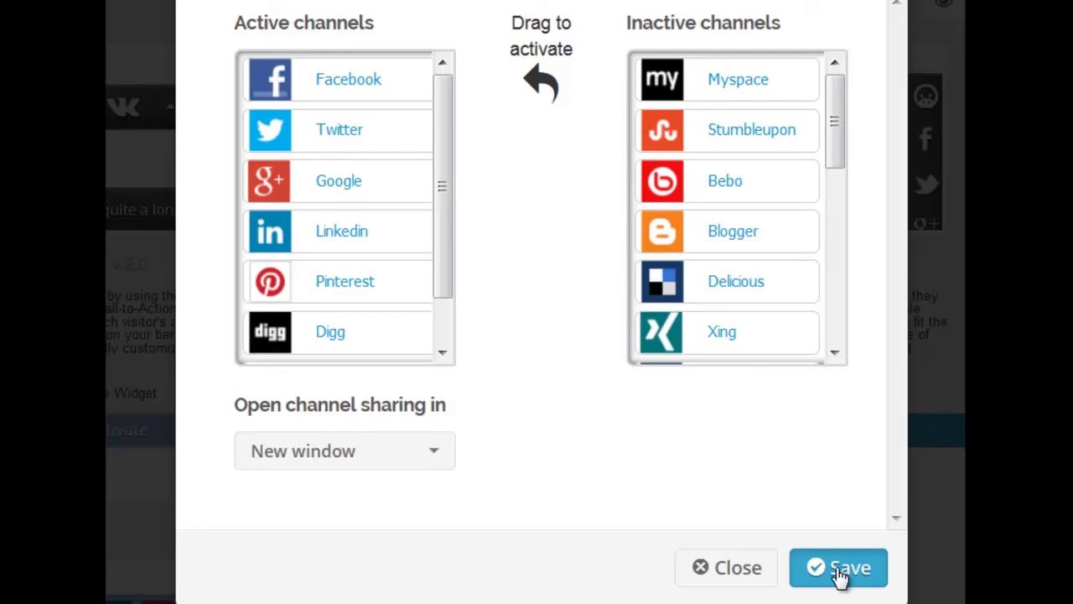
pyautogui.click(840, 570)
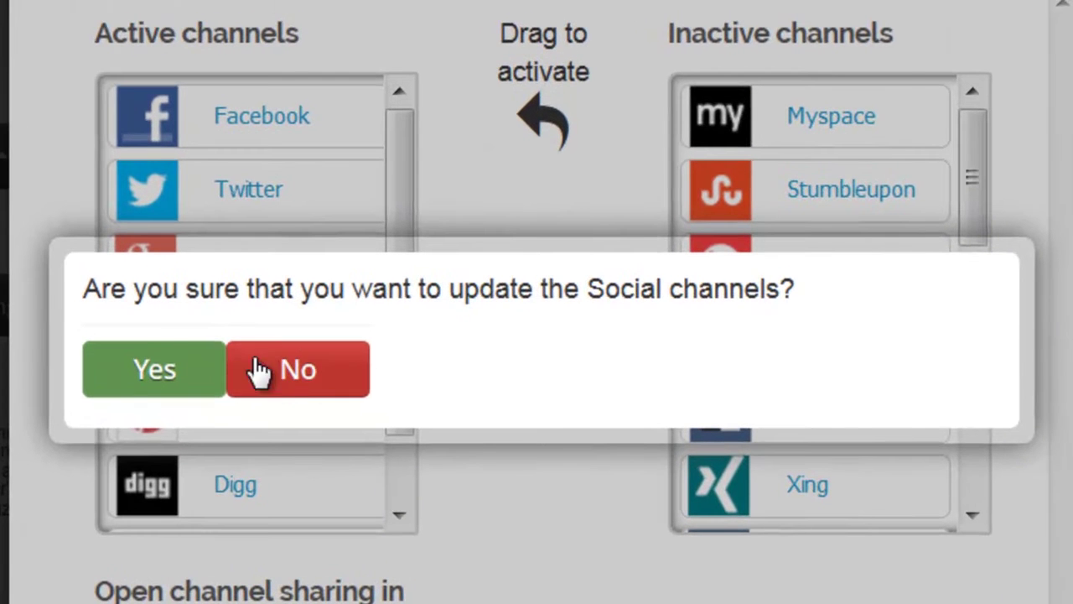
pyautogui.click(151, 383)
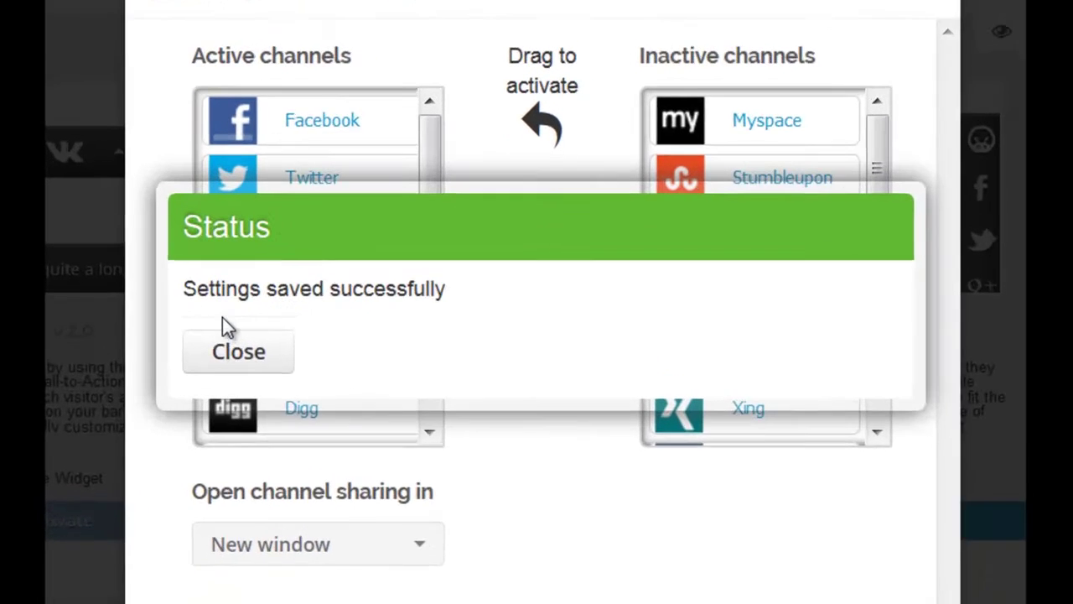
pyautogui.click(228, 354)
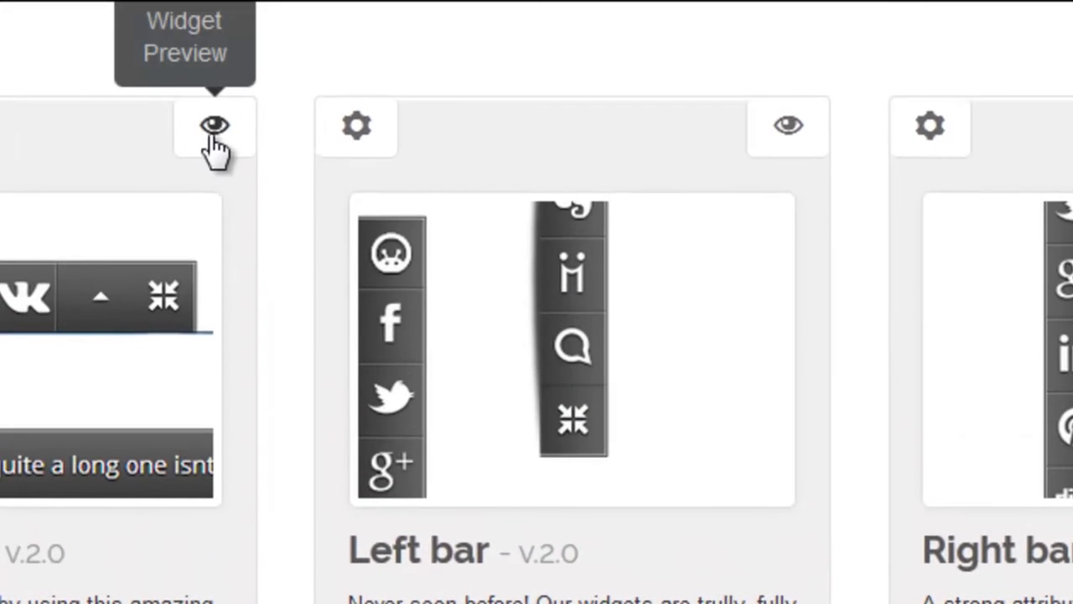
pyautogui.click(217, 101)
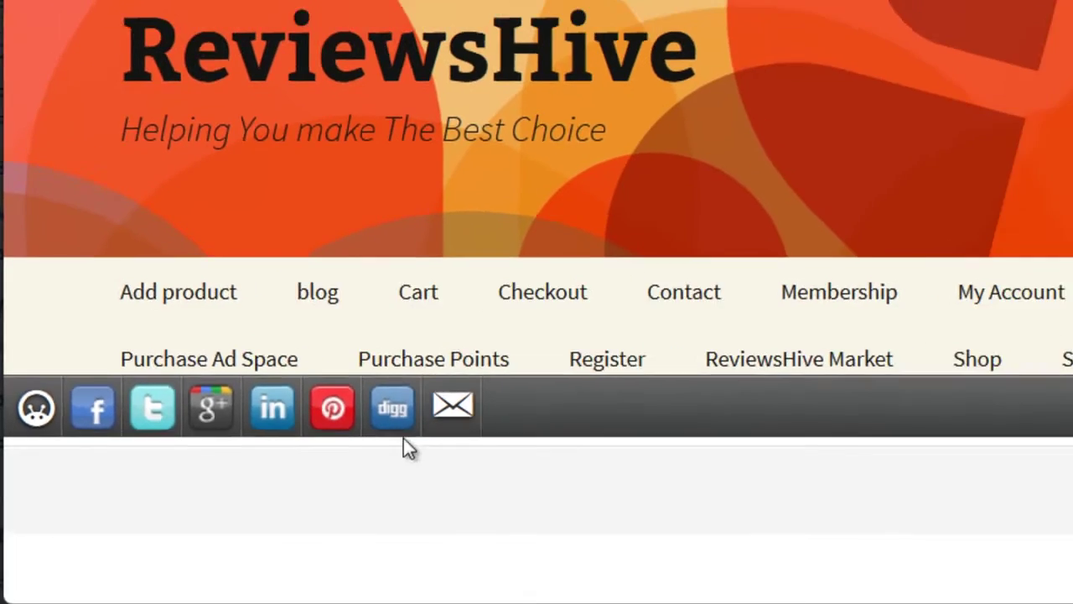
pyautogui.click(497, 430)
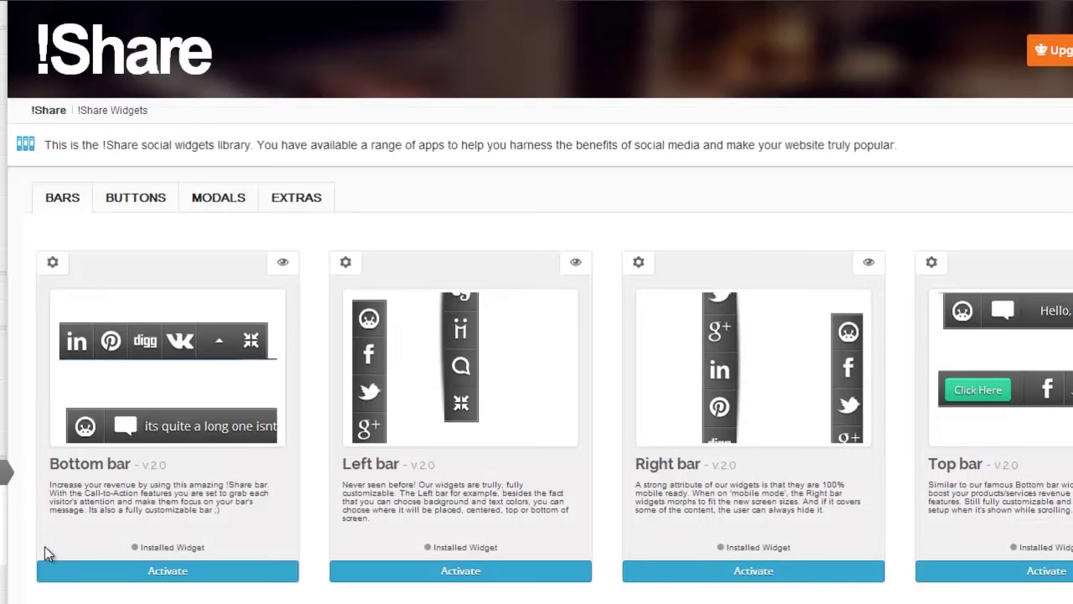
# - Set the Bottom bar's layout background colour to dark navy #04076d
pyautogui.click(52, 263)
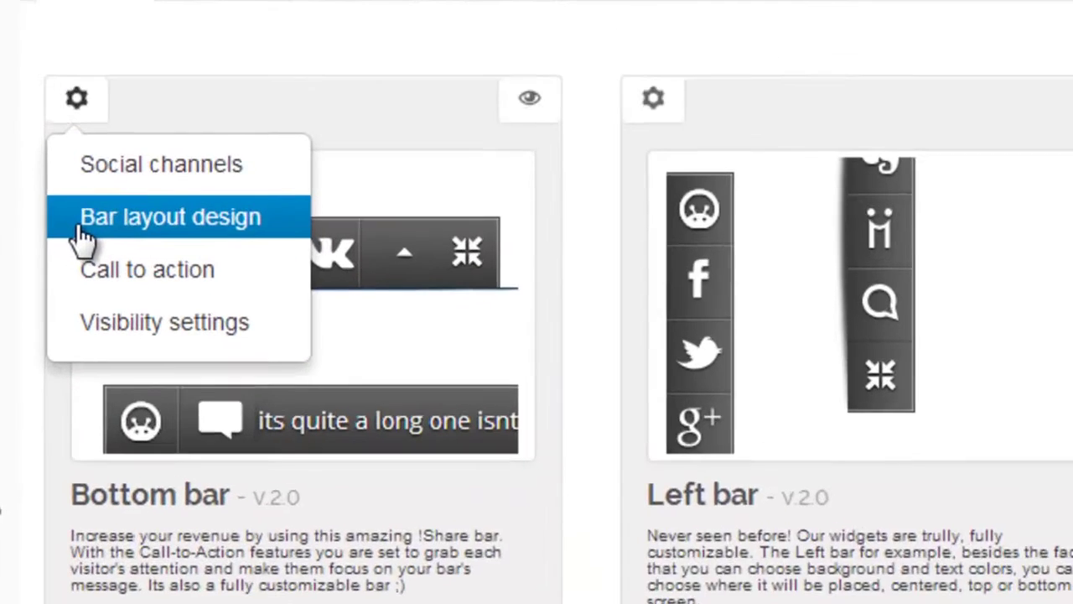
pyautogui.click(100, 322)
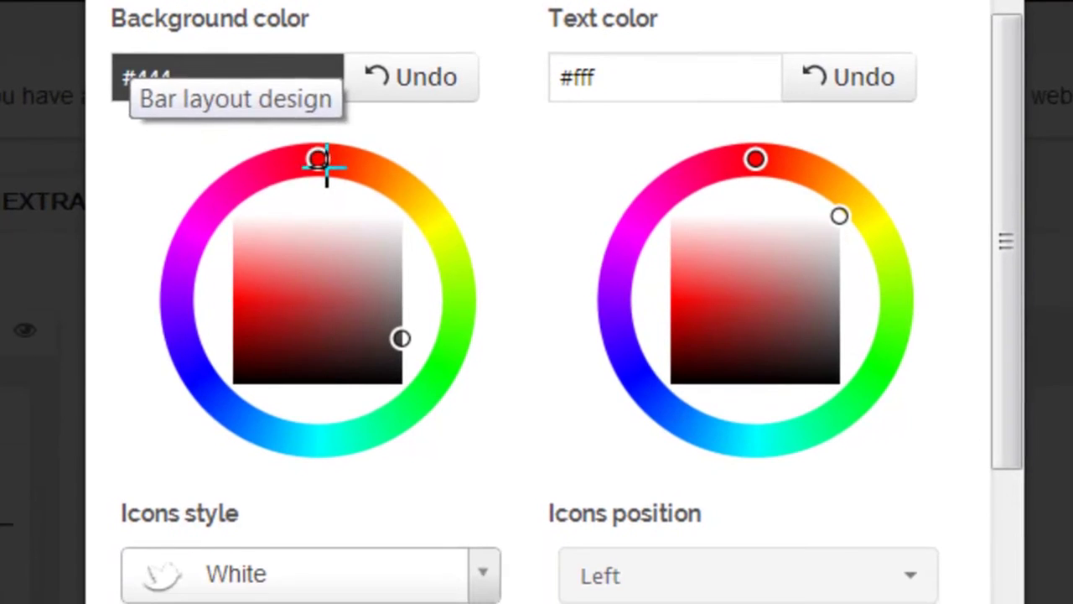
pyautogui.moveTo(322, 275); pyautogui.dragTo(175, 396)
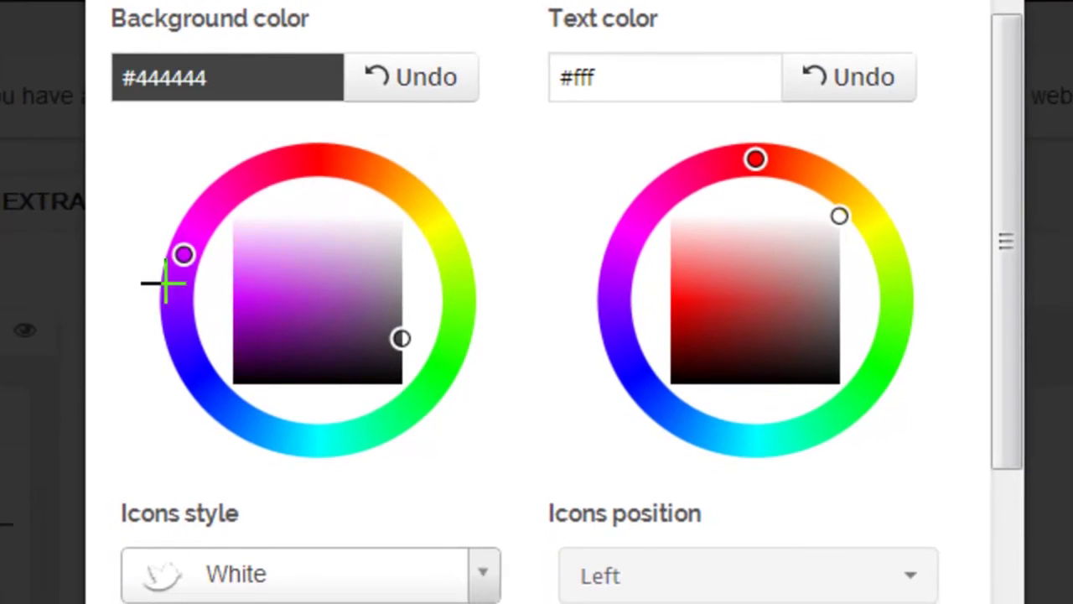
pyautogui.moveTo(165, 284); pyautogui.dragTo(173, 395)
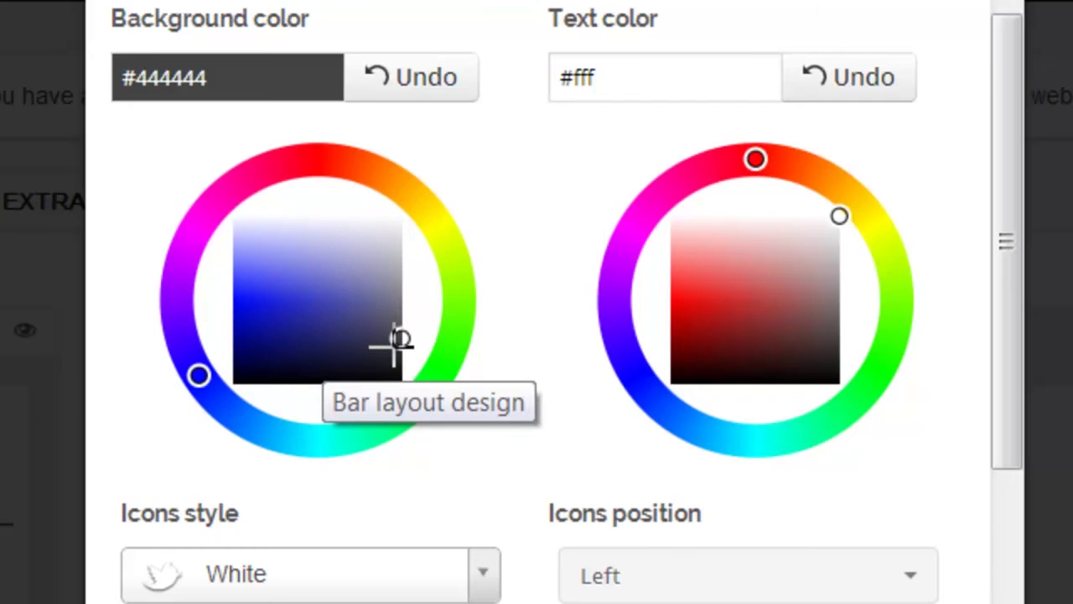
pyautogui.moveTo(392, 345)
pyautogui.mouseDown()
pyautogui.moveTo(283, 338)
pyautogui.moveTo(261, 317)
pyautogui.moveTo(244, 319)
pyautogui.moveTo(248, 349)
pyautogui.mouseUp()
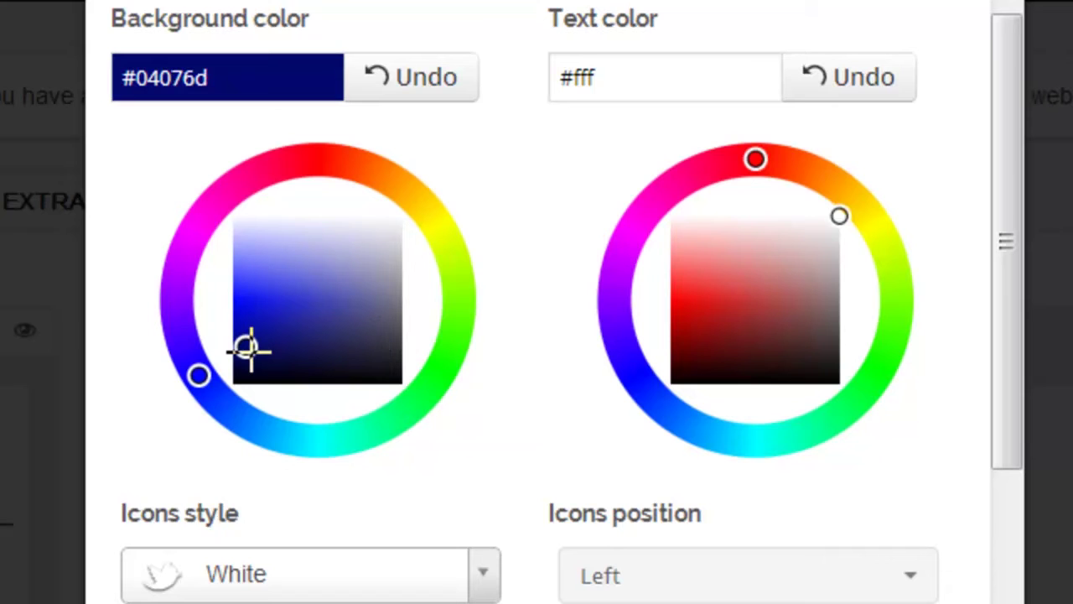
# - Set the bar's text colour to pale cream #f9f4d8
pyautogui.moveTo(757, 161); pyautogui.dragTo(884, 203)
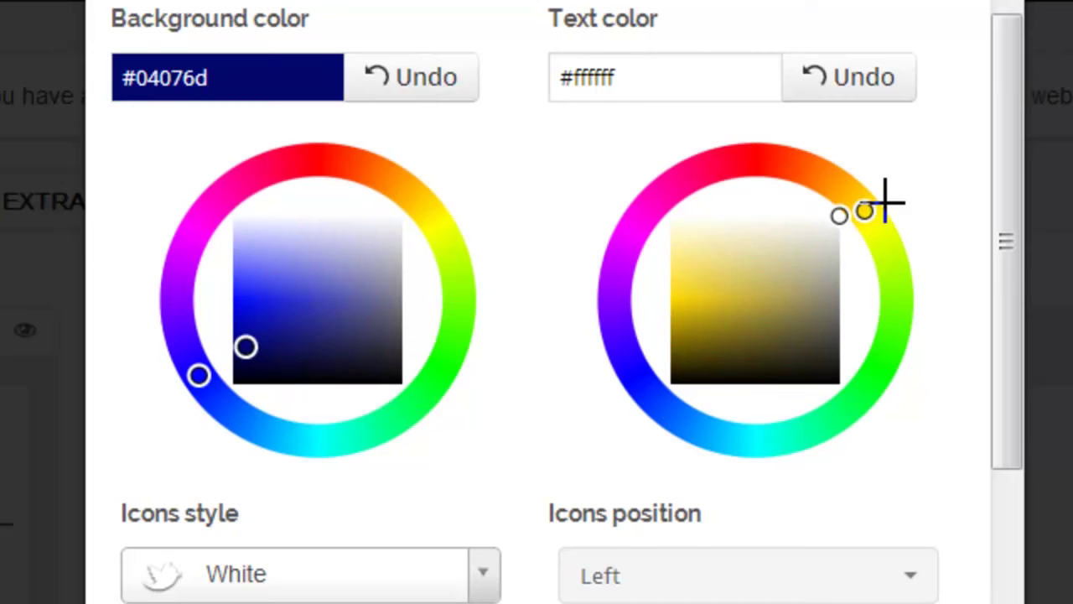
pyautogui.moveTo(801, 243); pyautogui.dragTo(721, 234)
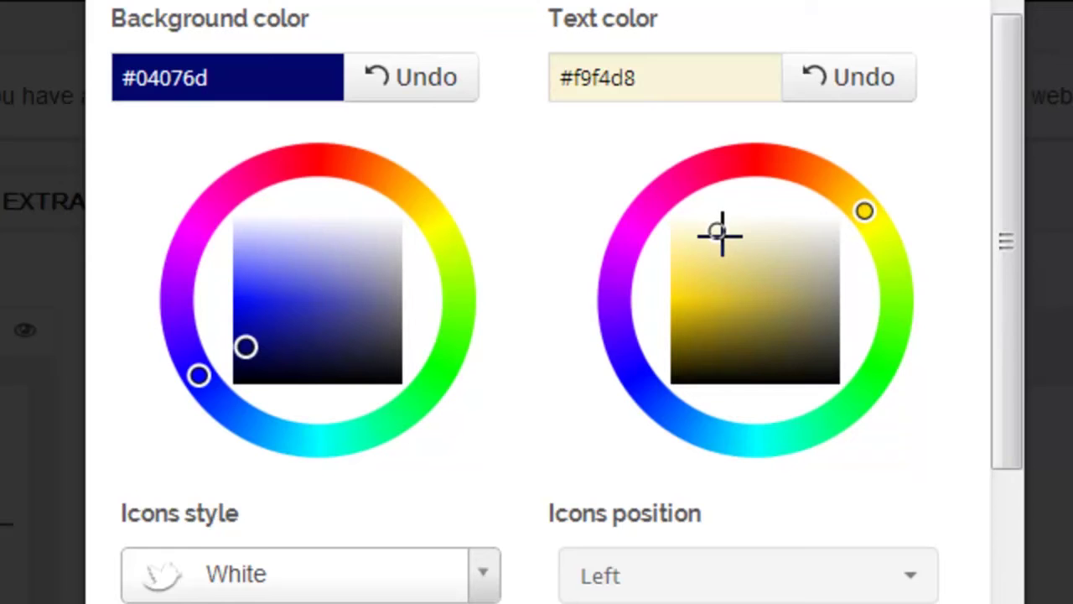
pyautogui.moveTo(998, 395); pyautogui.dragTo(989, 602)
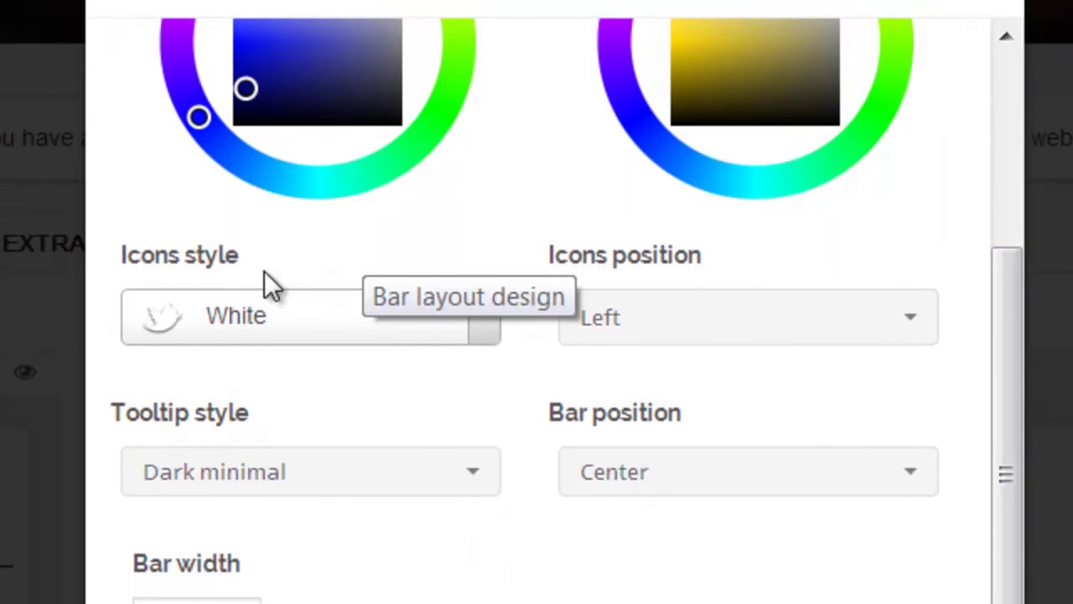
# - Switch the icons style to Satin, keeping the icons positioned on the left
pyautogui.click(485, 331)
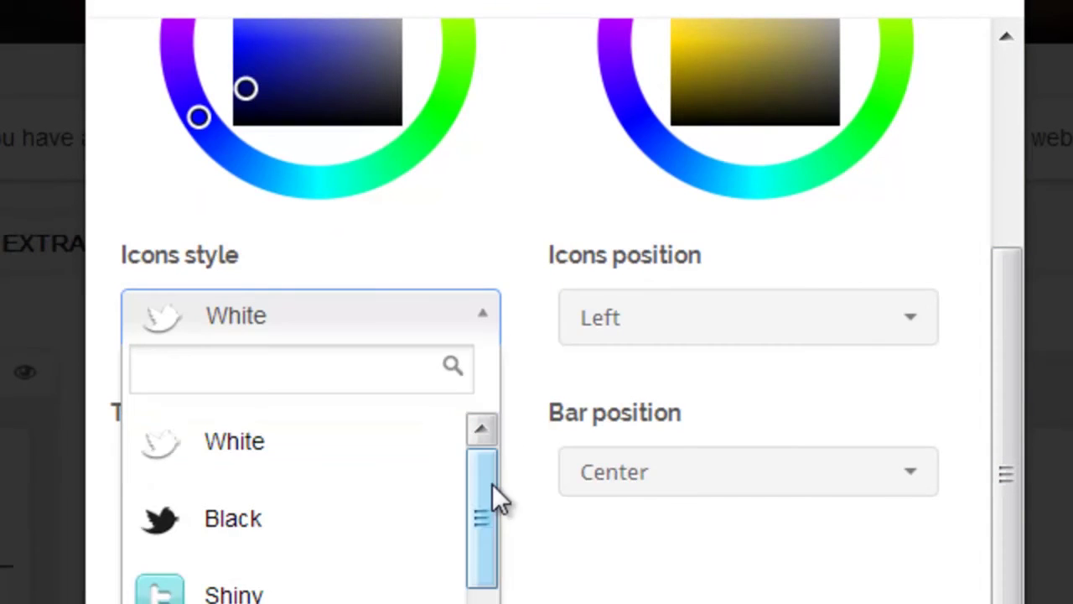
pyautogui.moveTo(489, 488); pyautogui.dragTo(492, 508)
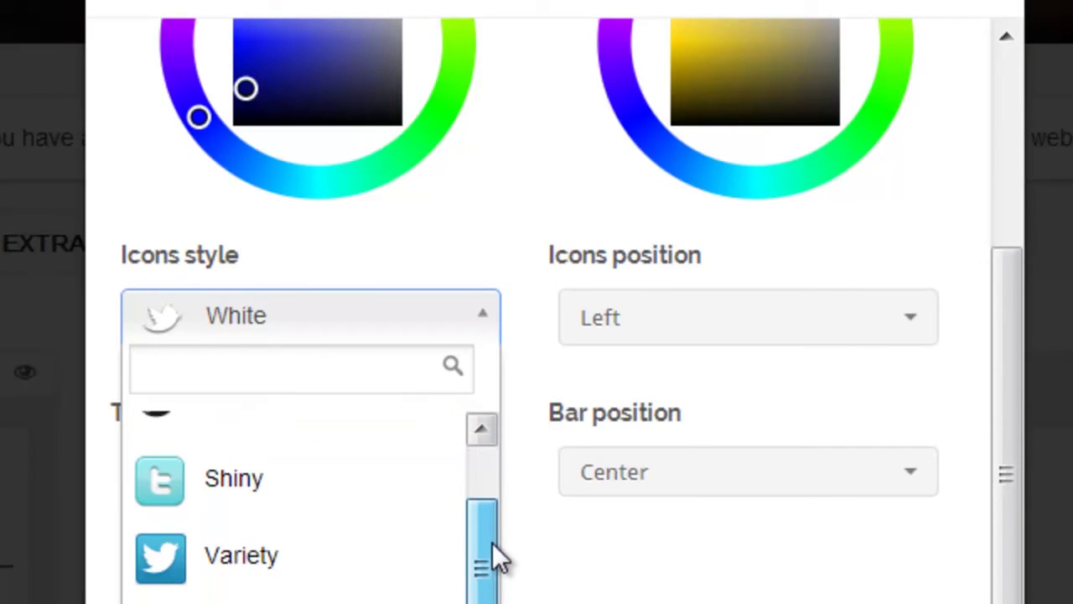
pyautogui.moveTo(495, 558); pyautogui.dragTo(493, 603)
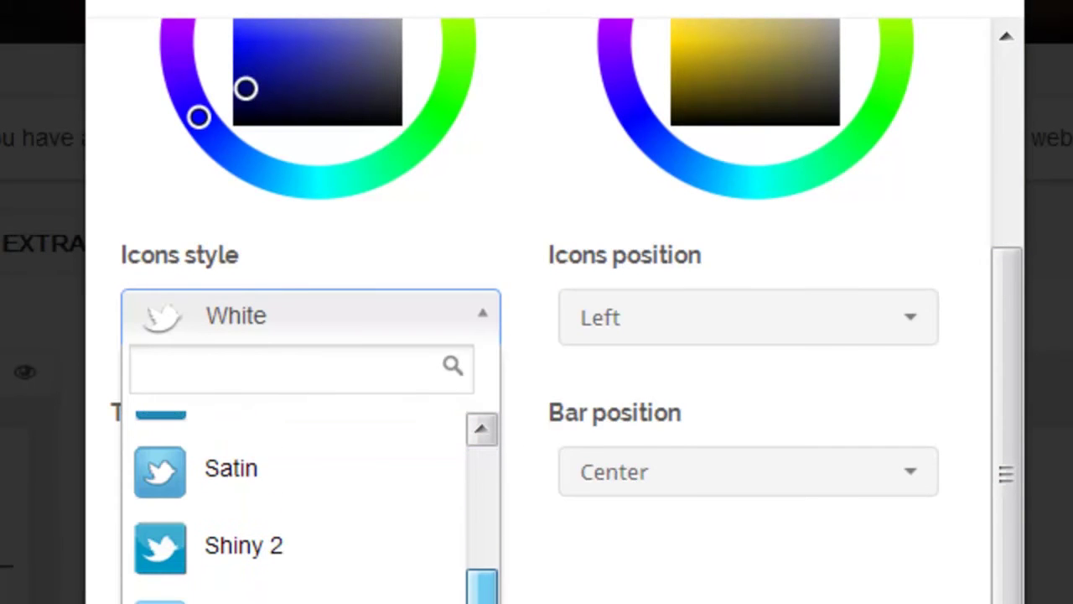
pyautogui.moveTo(482, 600); pyautogui.dragTo(478, 477)
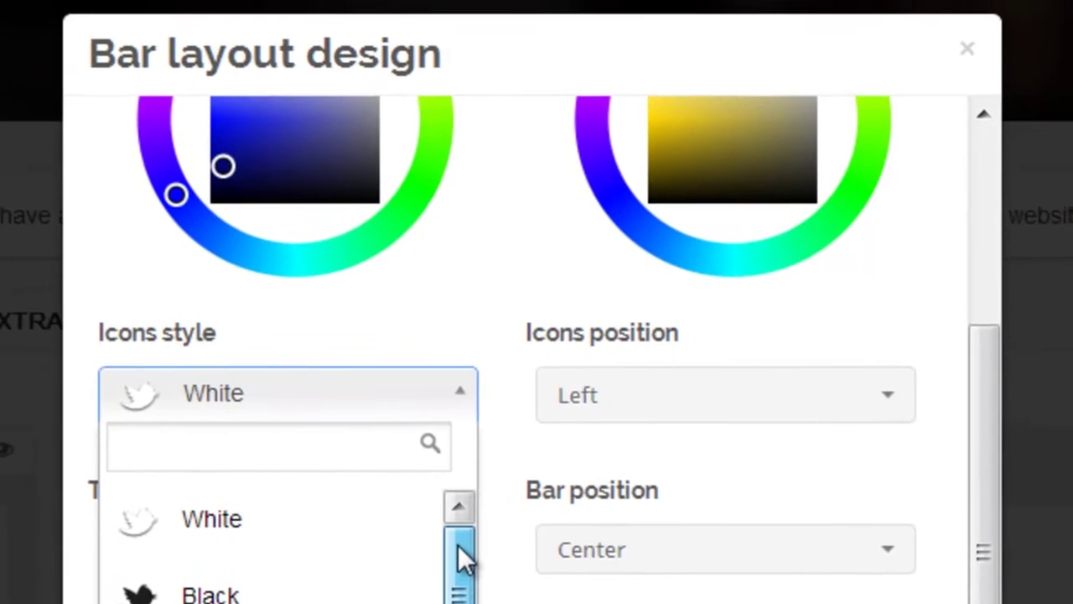
pyautogui.moveTo(459, 546); pyautogui.dragTo(458, 603)
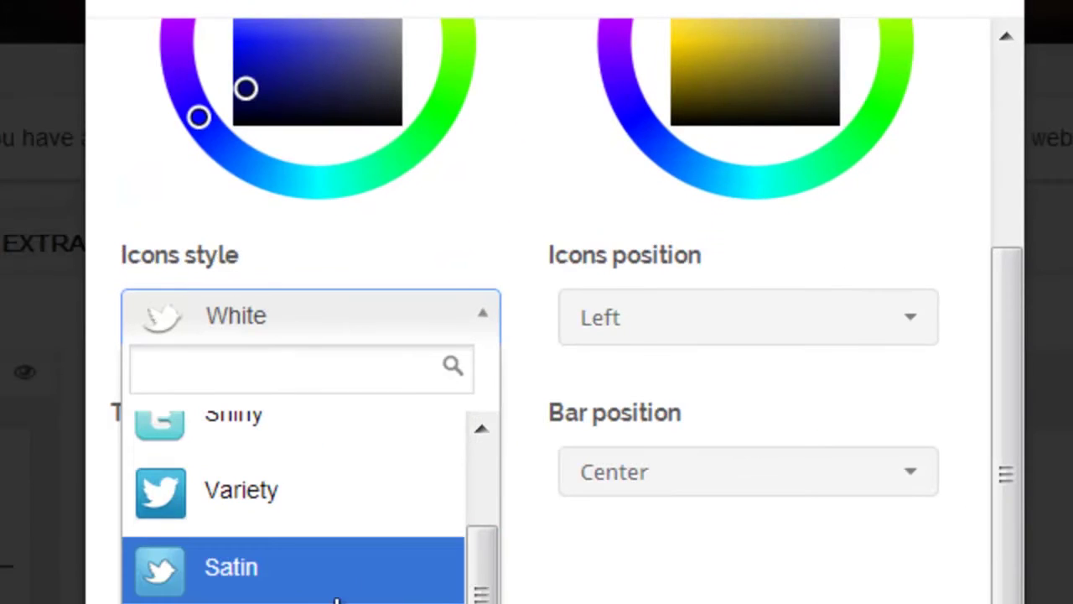
pyautogui.click(336, 600)
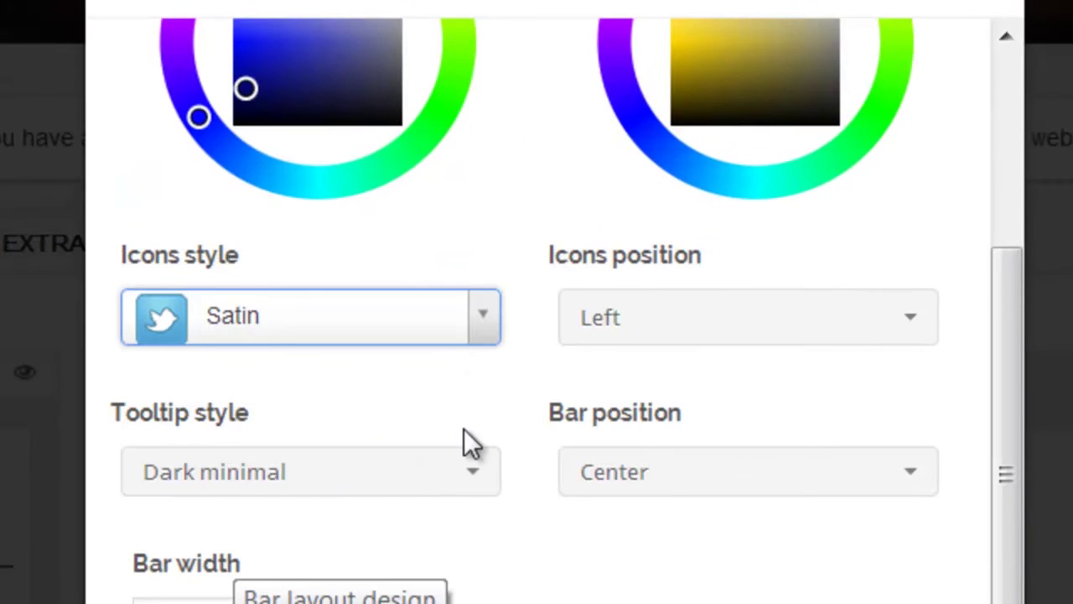
pyautogui.click(913, 347)
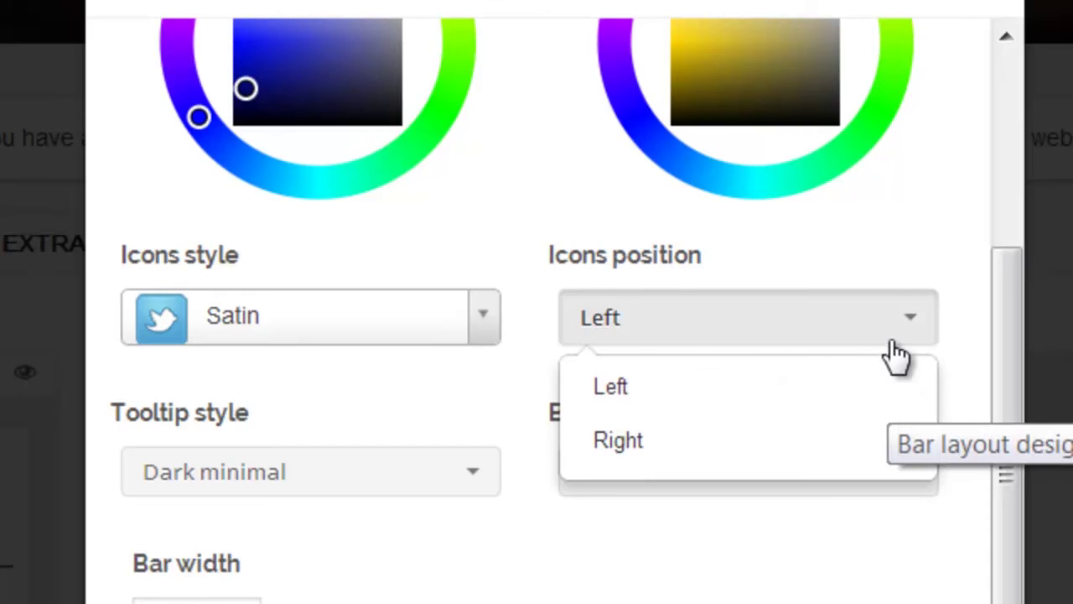
pyautogui.click(887, 339)
# - Use Dark gray tooltips, keep the bar centred at 100% width, and save the layout
pyautogui.click(476, 487)
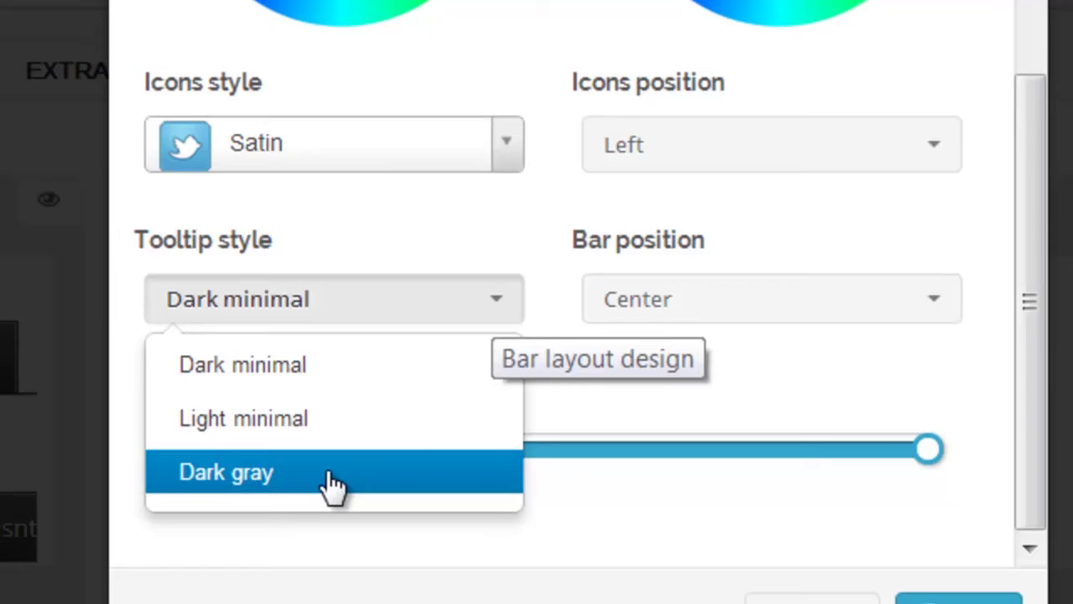
pyautogui.click(333, 484)
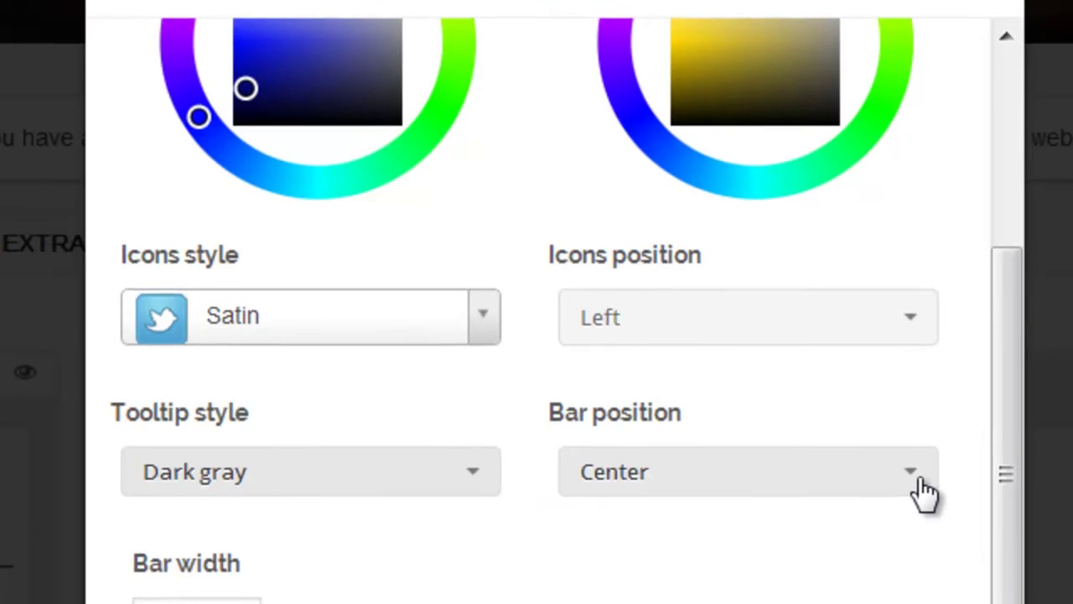
pyautogui.click(916, 480)
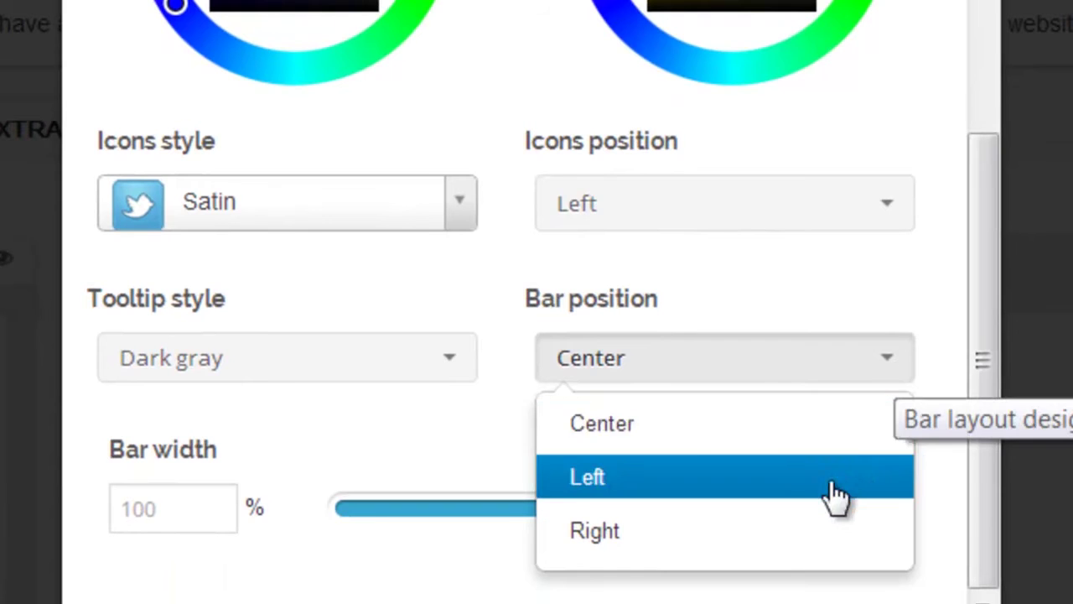
pyautogui.click(750, 412)
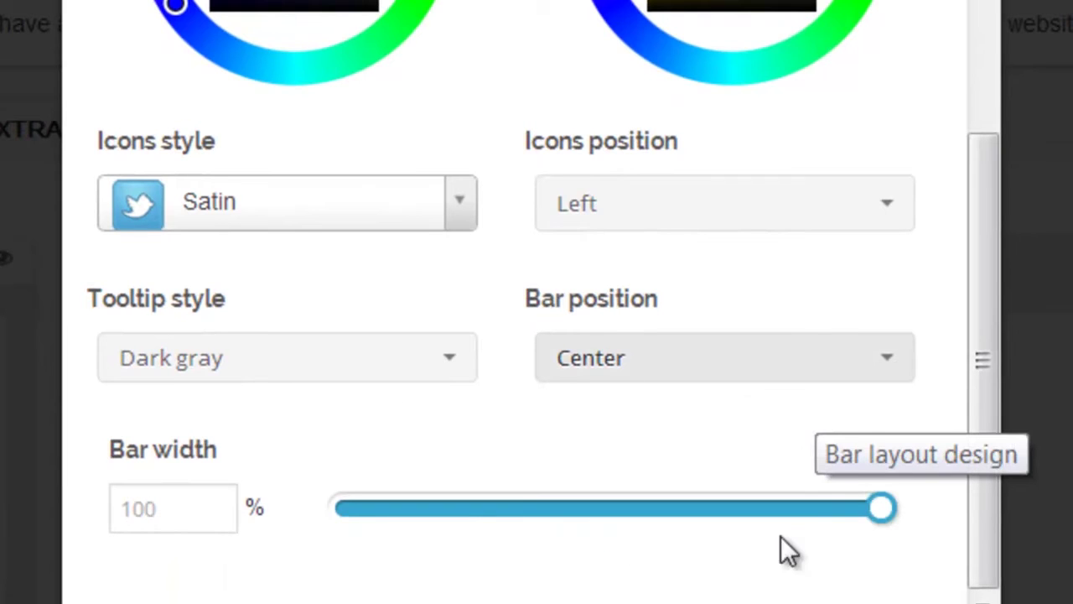
pyautogui.moveTo(885, 516); pyautogui.dragTo(908, 511)
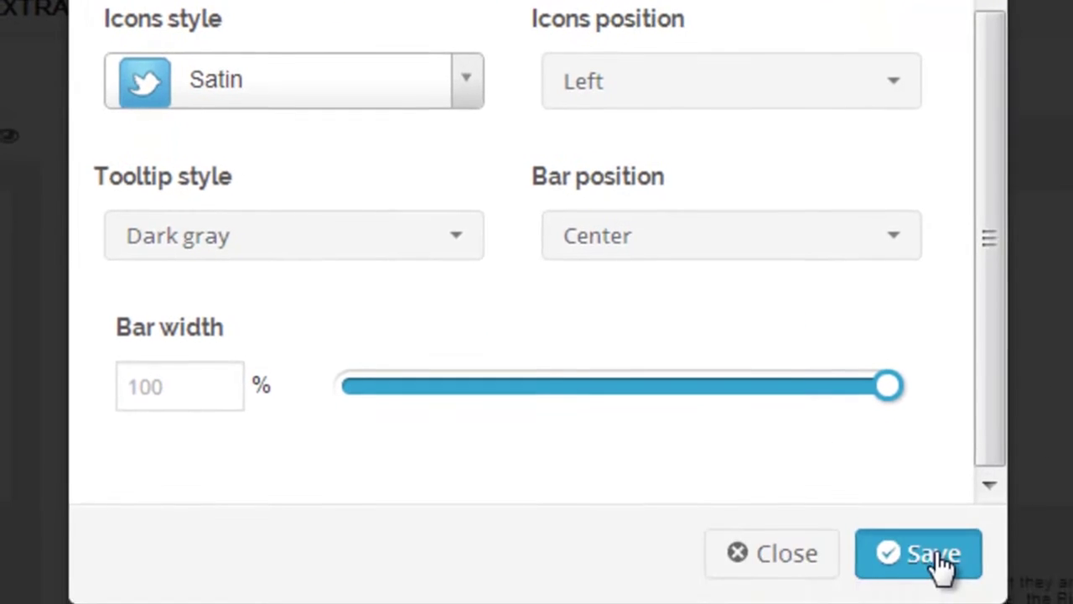
pyautogui.click(937, 555)
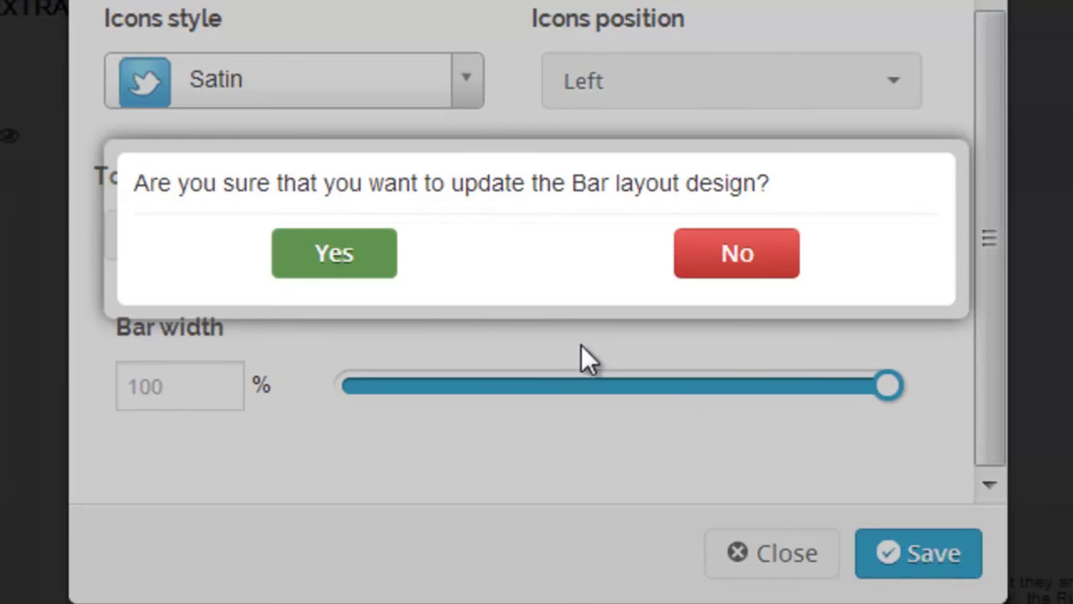
pyautogui.click(368, 262)
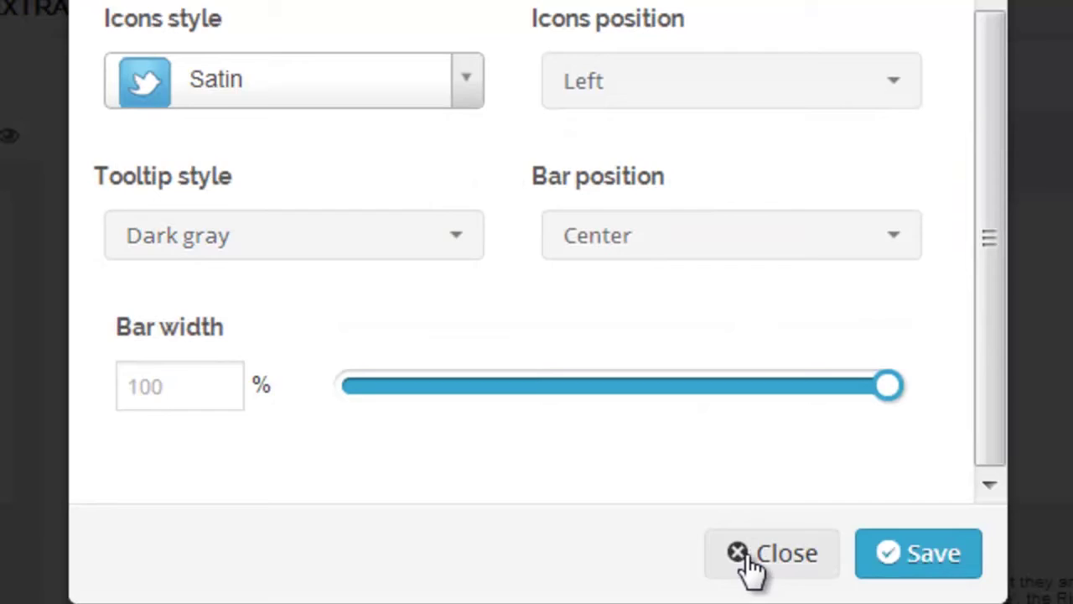
pyautogui.click(751, 566)
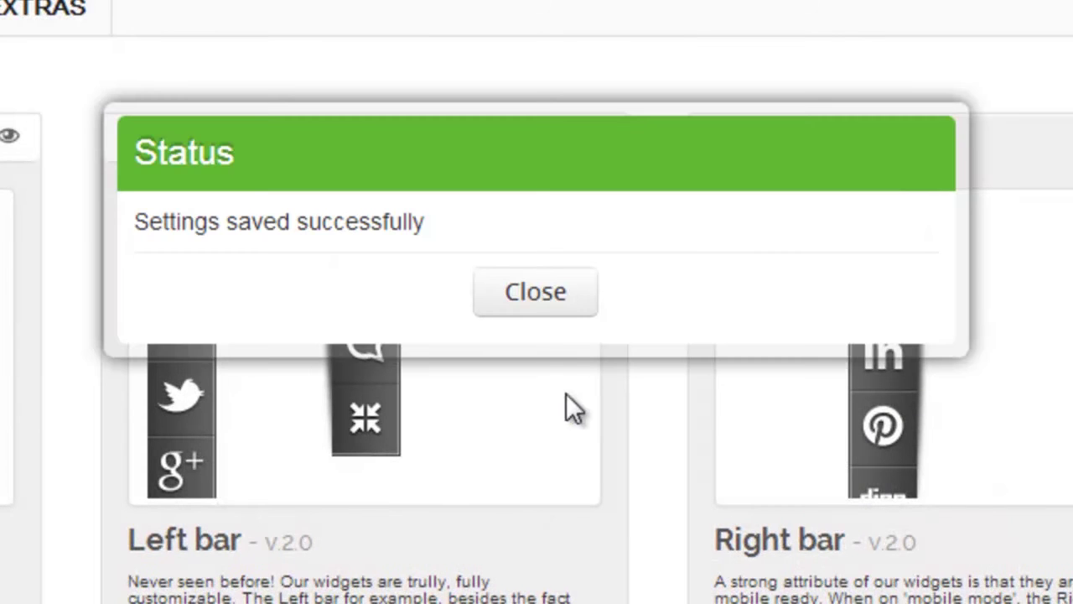
# - Dismiss the save notice and preview the navy Bottom bar on the website
pyautogui.click(544, 301)
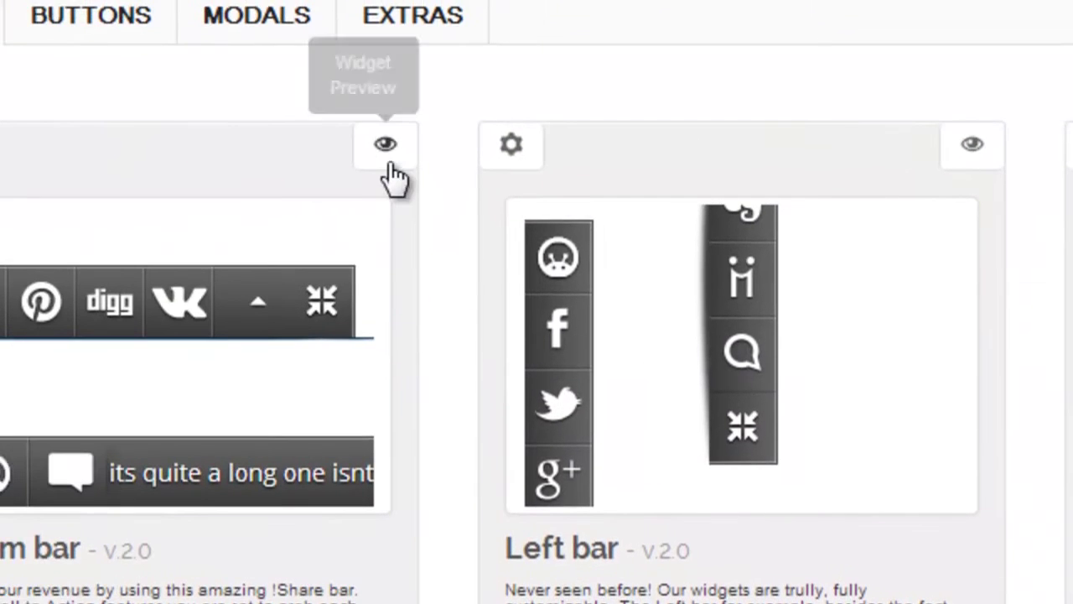
pyautogui.click(332, 142)
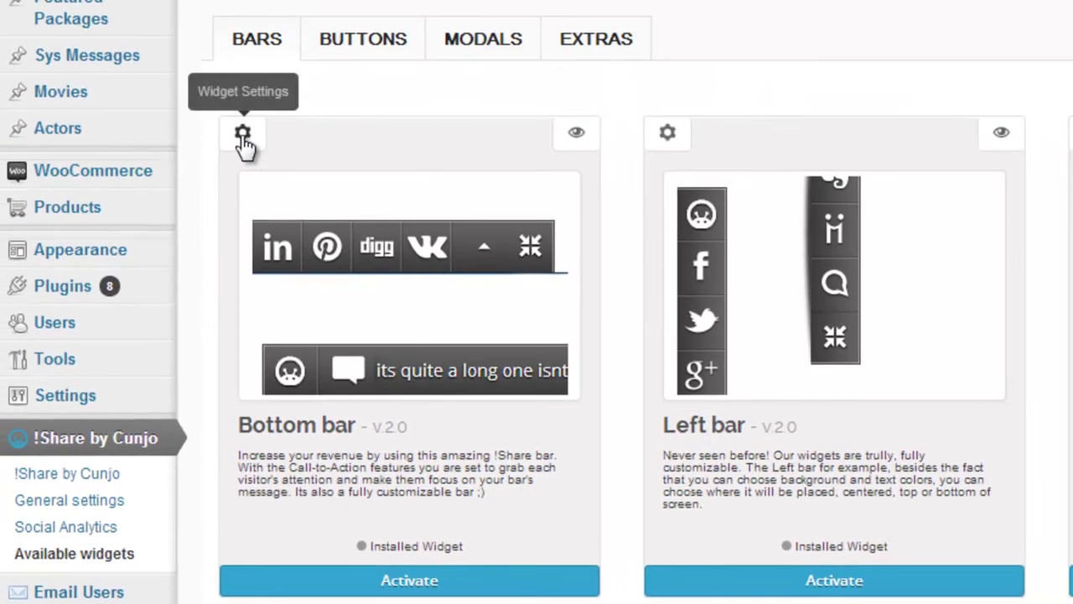
# - Replace the Bottom bar call to action's placeholder message with text starting 'Welcome t'
pyautogui.click(242, 136)
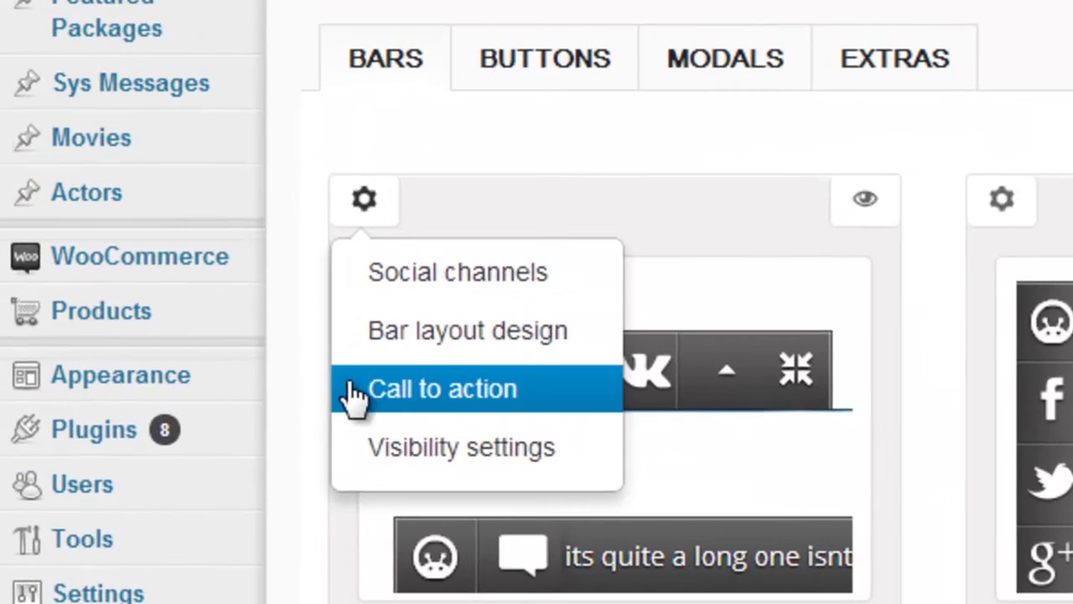
pyautogui.click(353, 406)
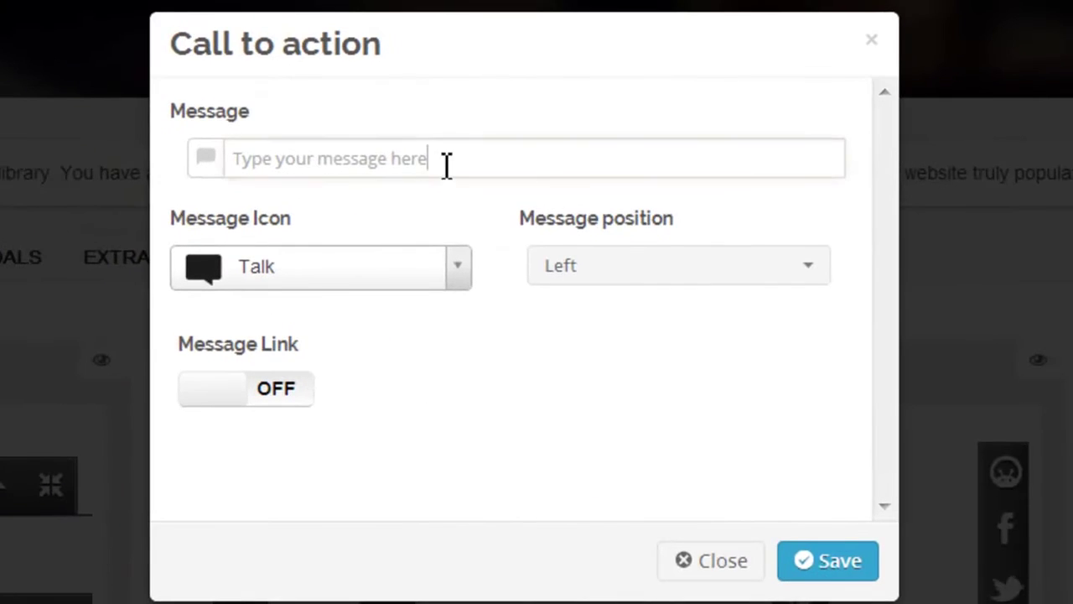
pyautogui.moveTo(447, 165); pyautogui.dragTo(238, 163)
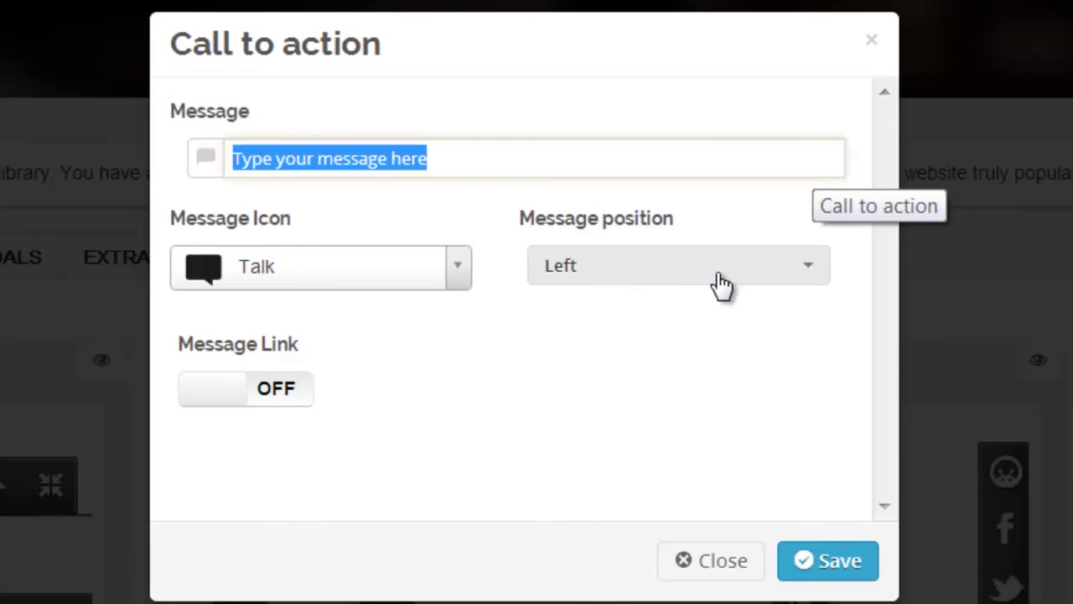
pyautogui.write('Welco')
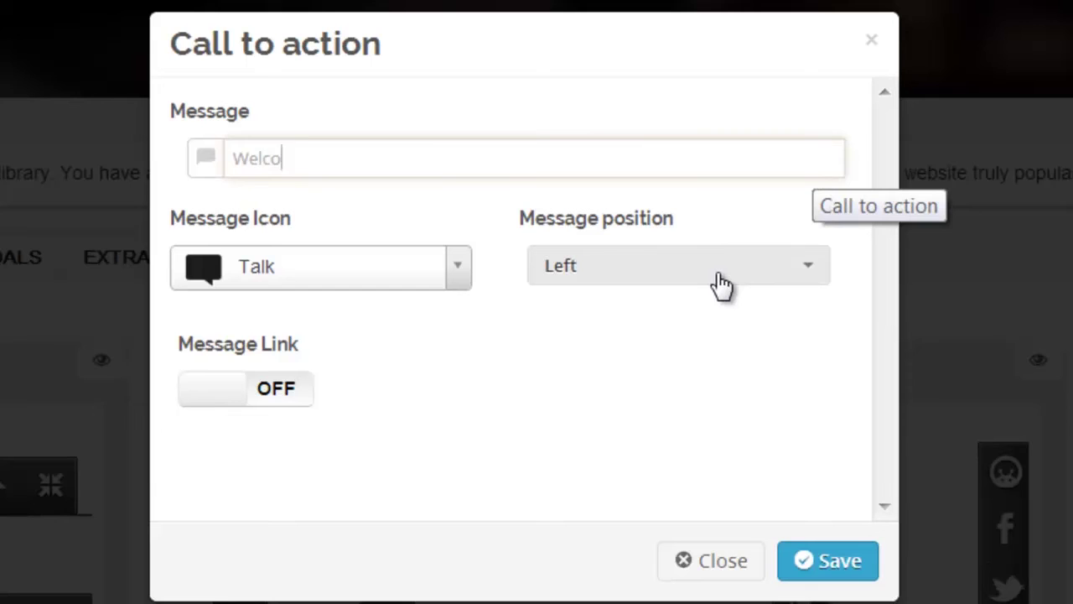
pyautogui.write('me to my blog!')
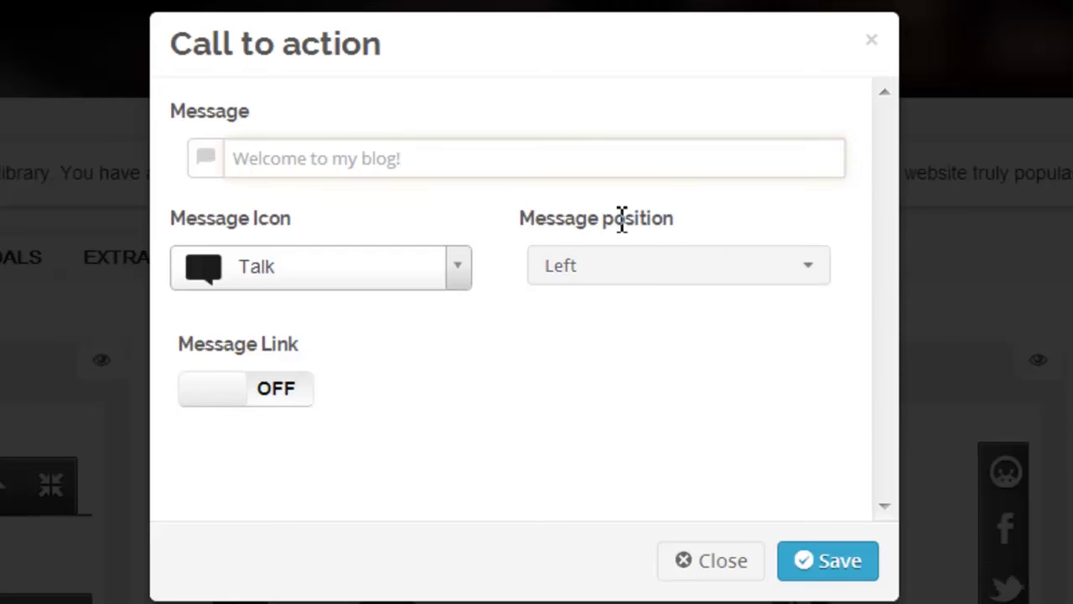
# - Choose the Star 2 message icon and keep the message position on the Left
pyautogui.click(461, 273)
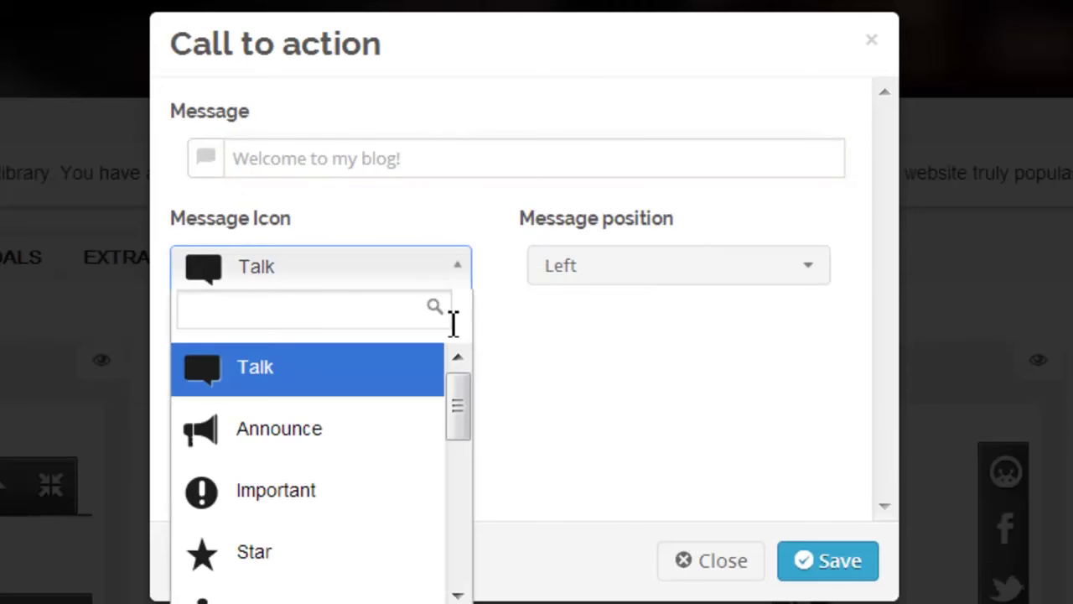
pyautogui.moveTo(457, 392); pyautogui.dragTo(465, 491)
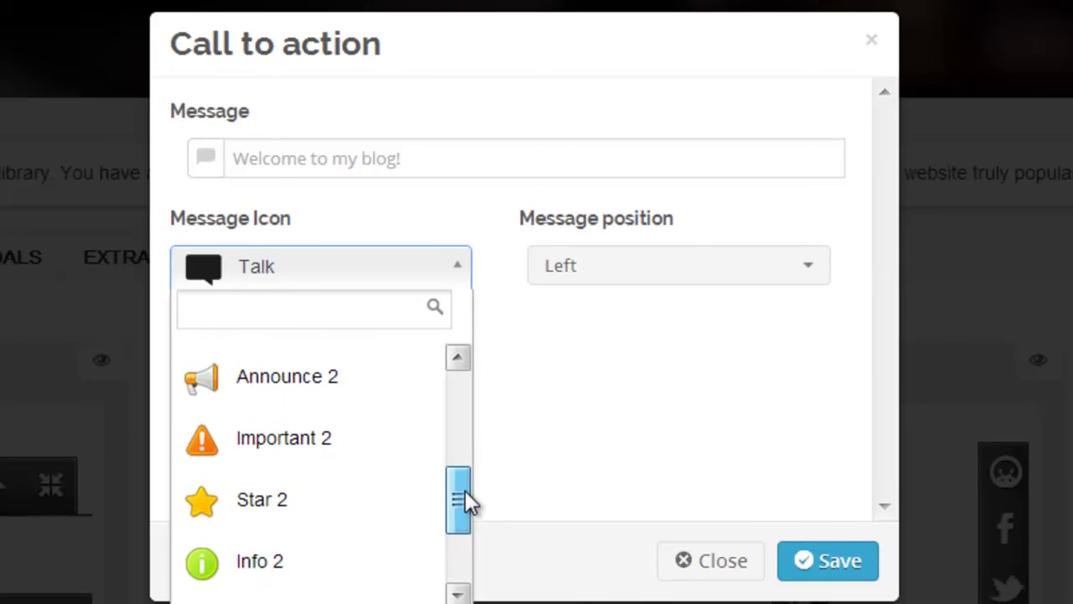
pyautogui.click(362, 504)
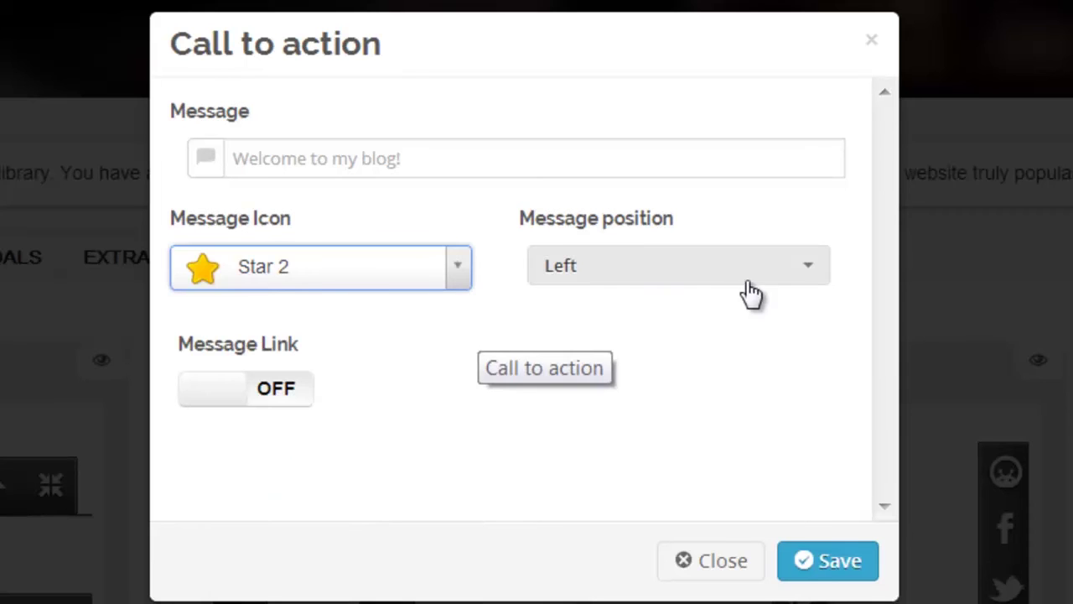
pyautogui.click(810, 278)
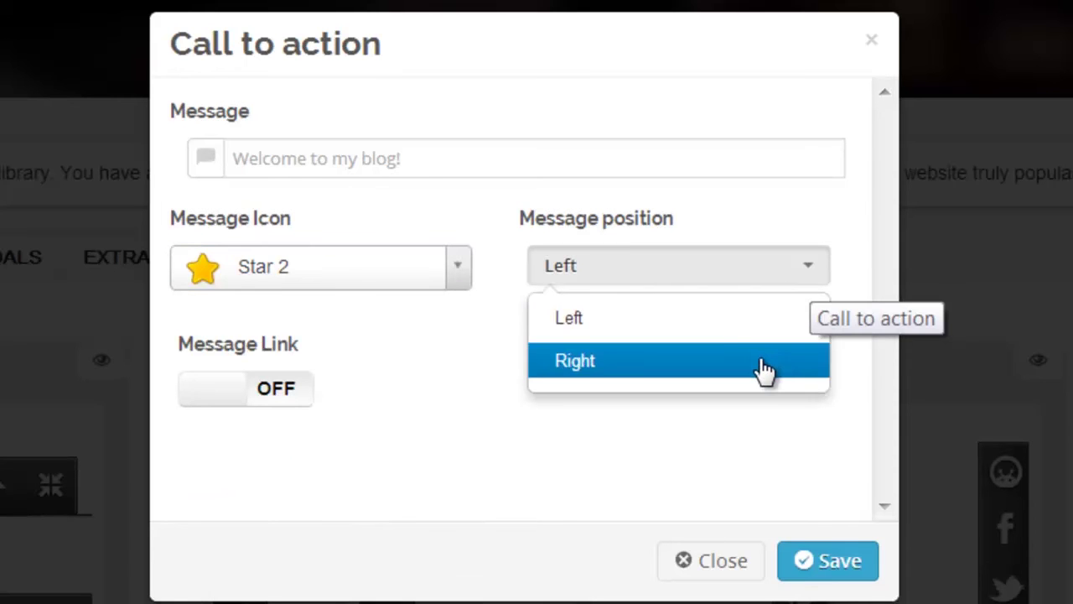
pyautogui.click(754, 316)
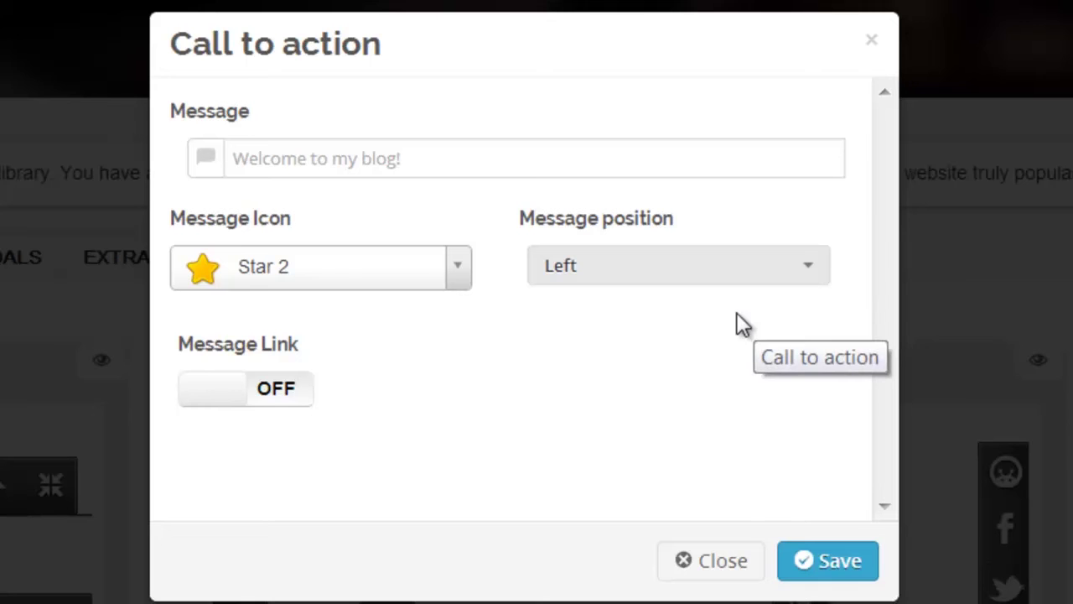
# - Turn on the message link and colour the button #2ed79c with #010414 text
pyautogui.click(285, 410)
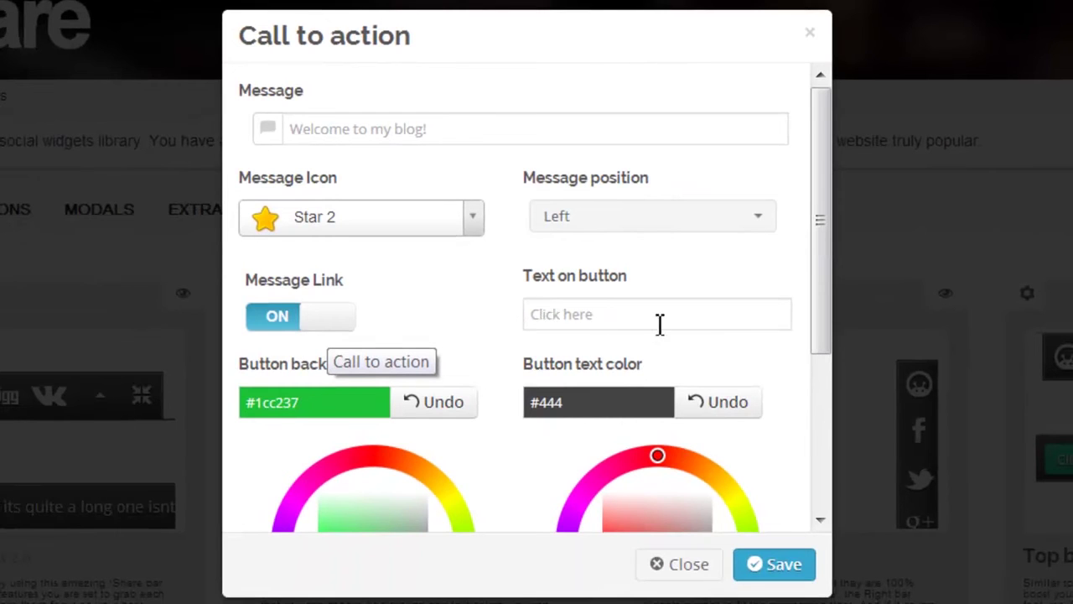
pyautogui.moveTo(818, 320); pyautogui.dragTo(821, 439)
pyautogui.moveTo(446, 418); pyautogui.dragTo(414, 454)
pyautogui.moveTo(566, 432); pyautogui.dragTo(570, 429)
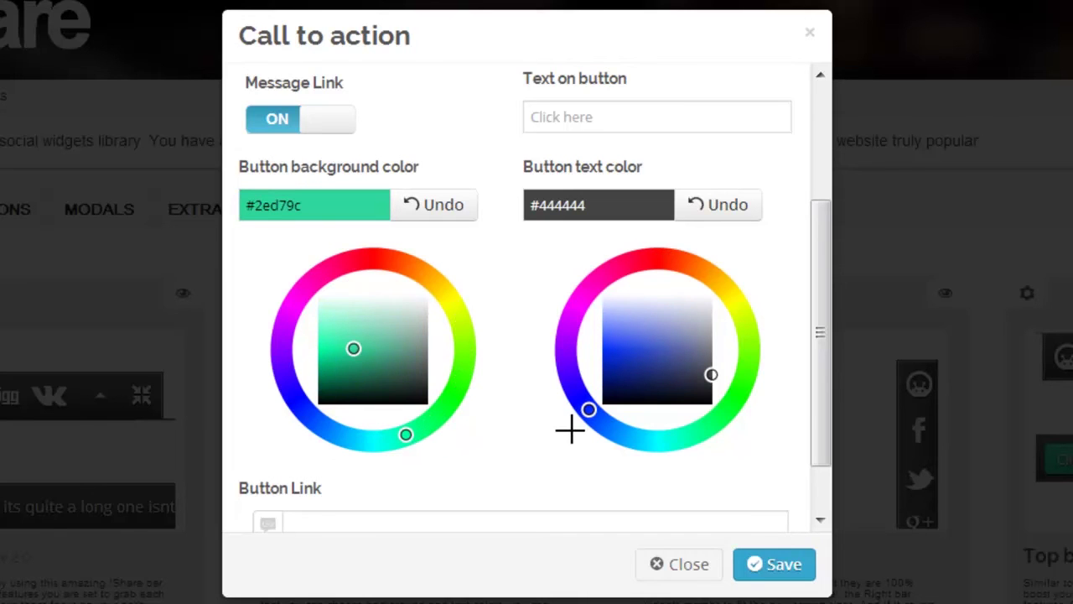
pyautogui.moveTo(704, 374); pyautogui.dragTo(609, 399)
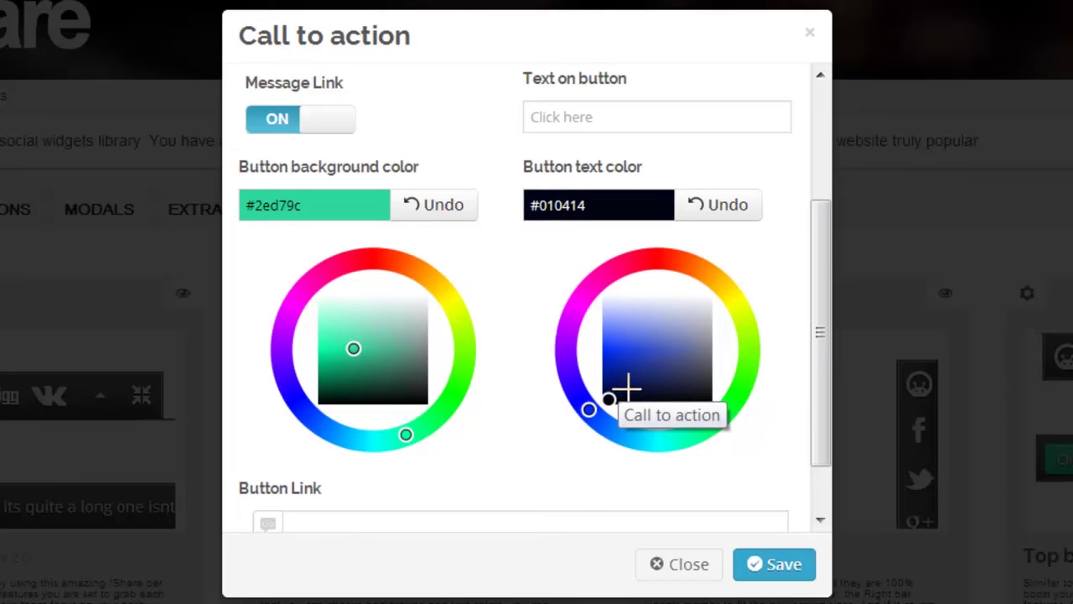
pyautogui.moveTo(819, 314); pyautogui.dragTo(821, 383)
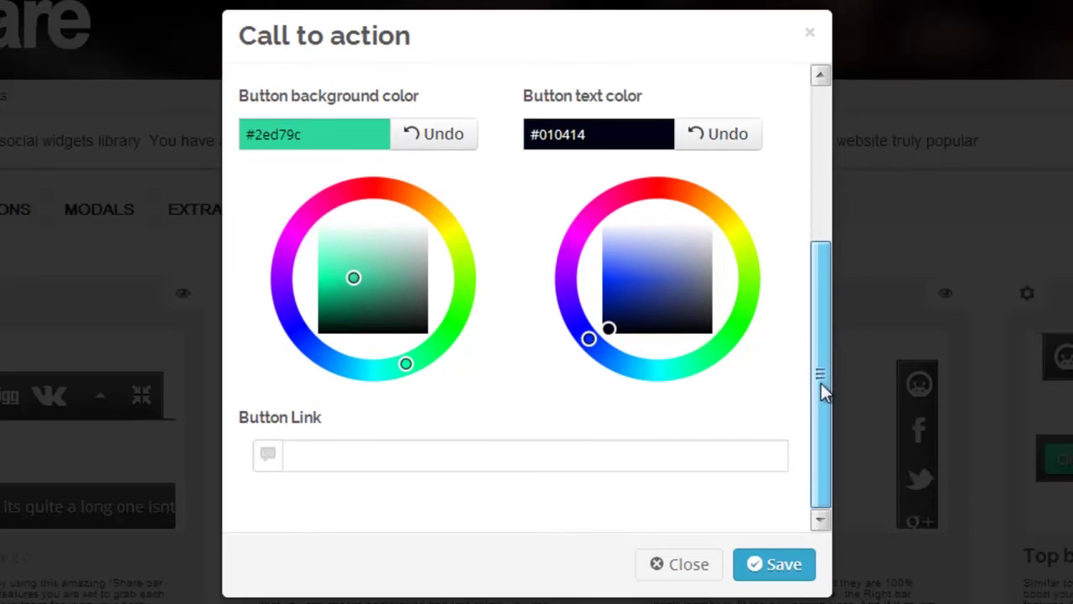
pyautogui.click(338, 461)
pyautogui.write('www.replytome.com')
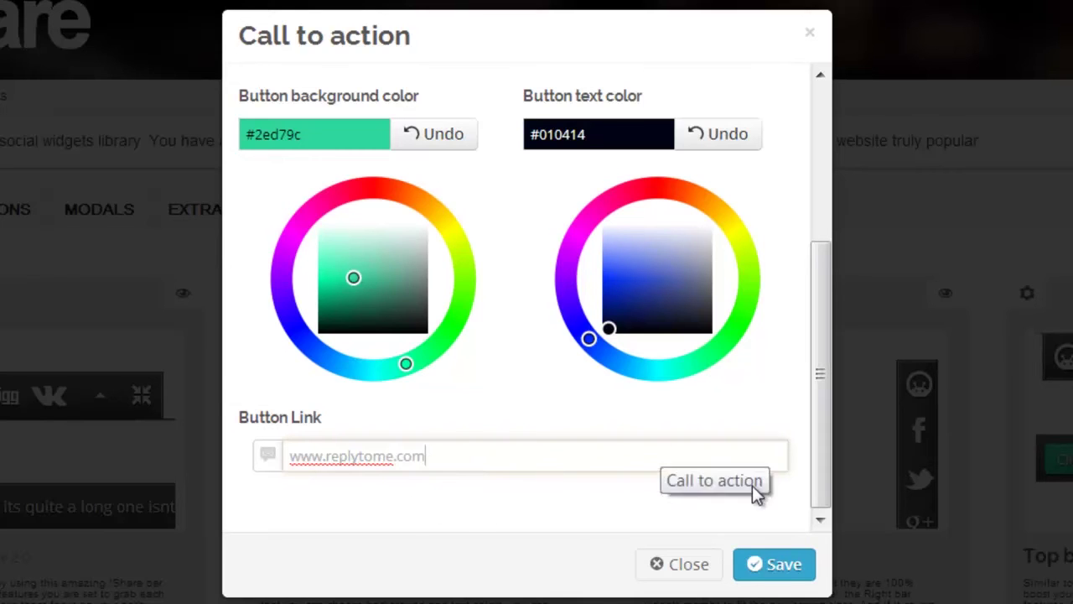
pyautogui.click(778, 566)
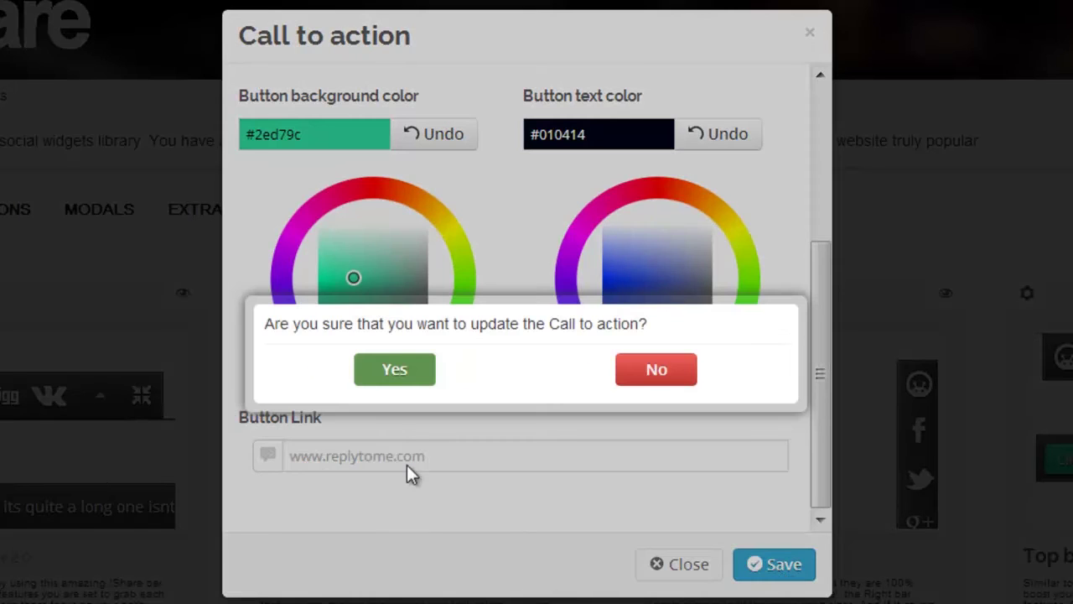
pyautogui.click(401, 376)
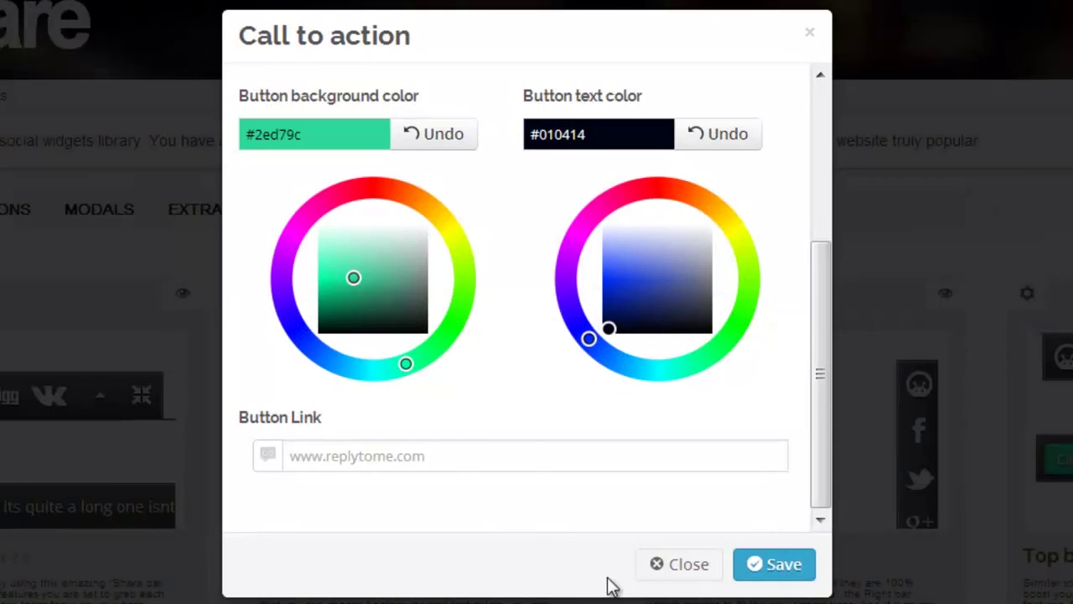
pyautogui.click(662, 575)
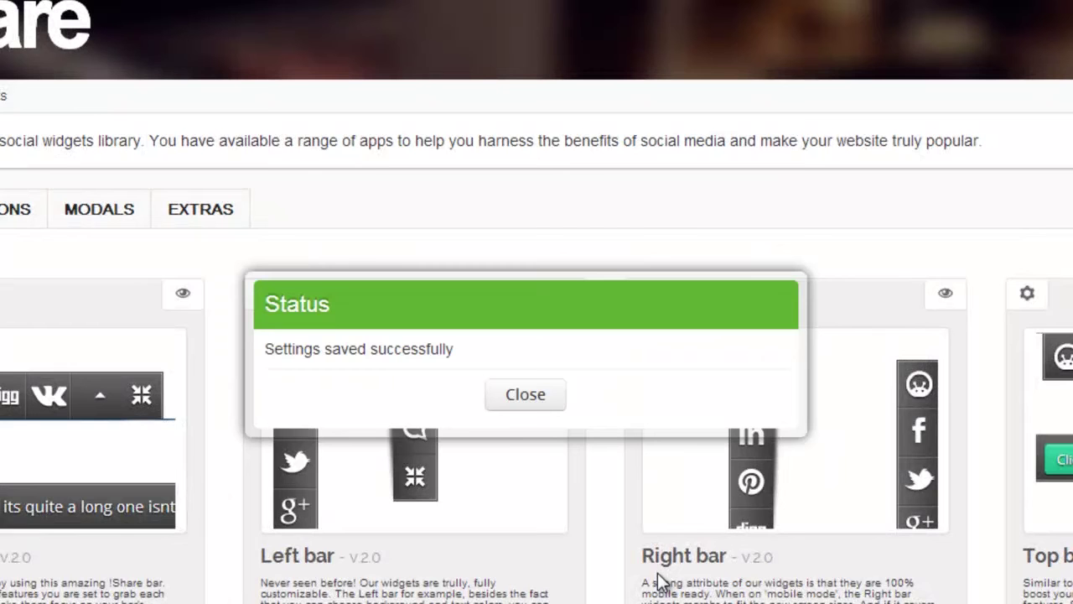
# - In the Bottom bar's visibility settings, switch Display message on
pyautogui.click(528, 396)
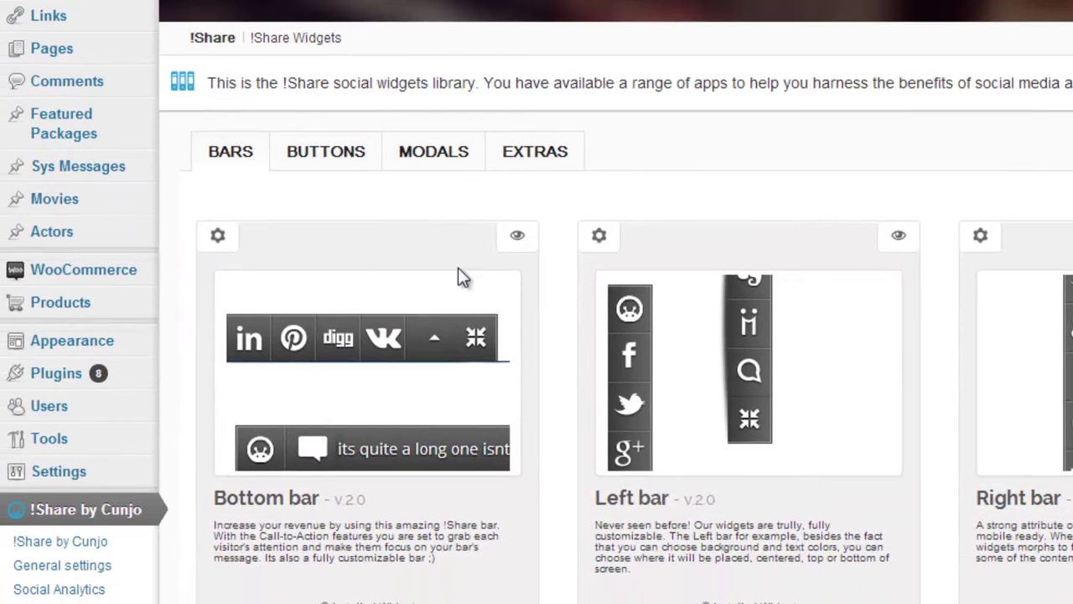
pyautogui.click(219, 238)
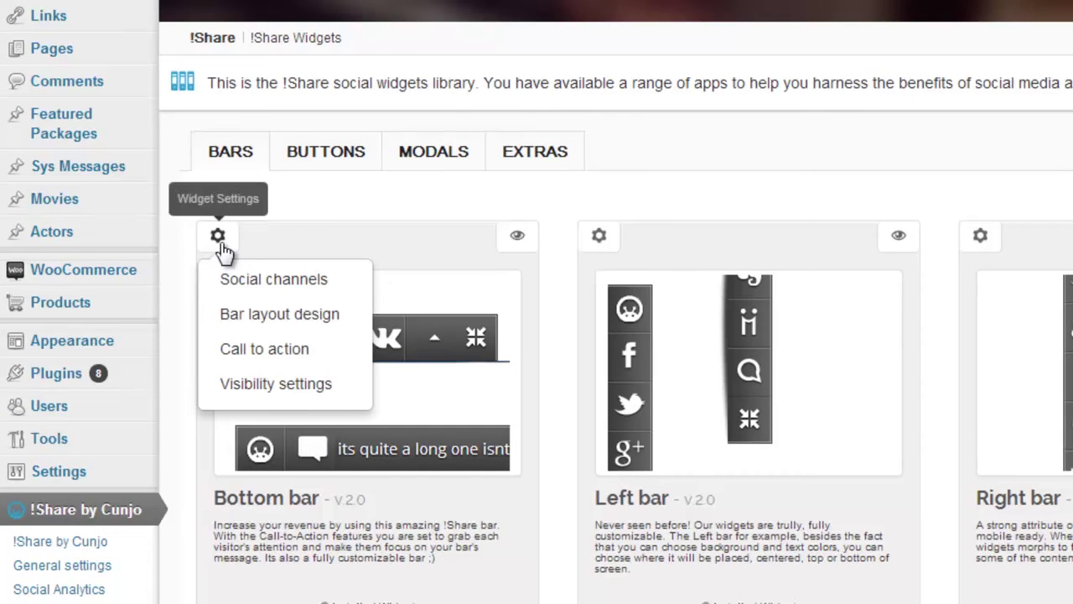
pyautogui.click(222, 385)
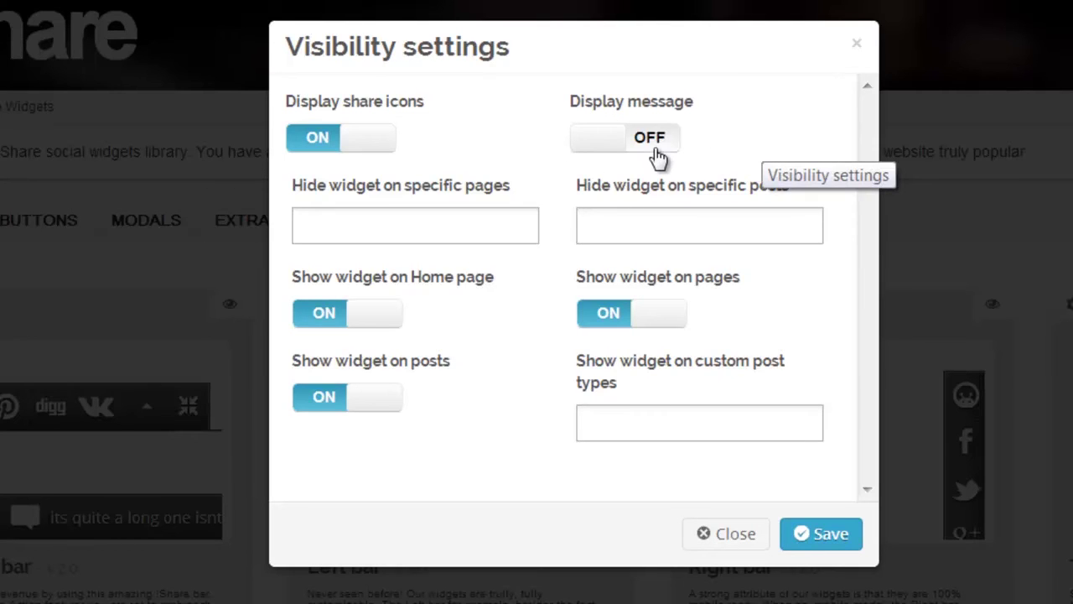
pyautogui.click(654, 149)
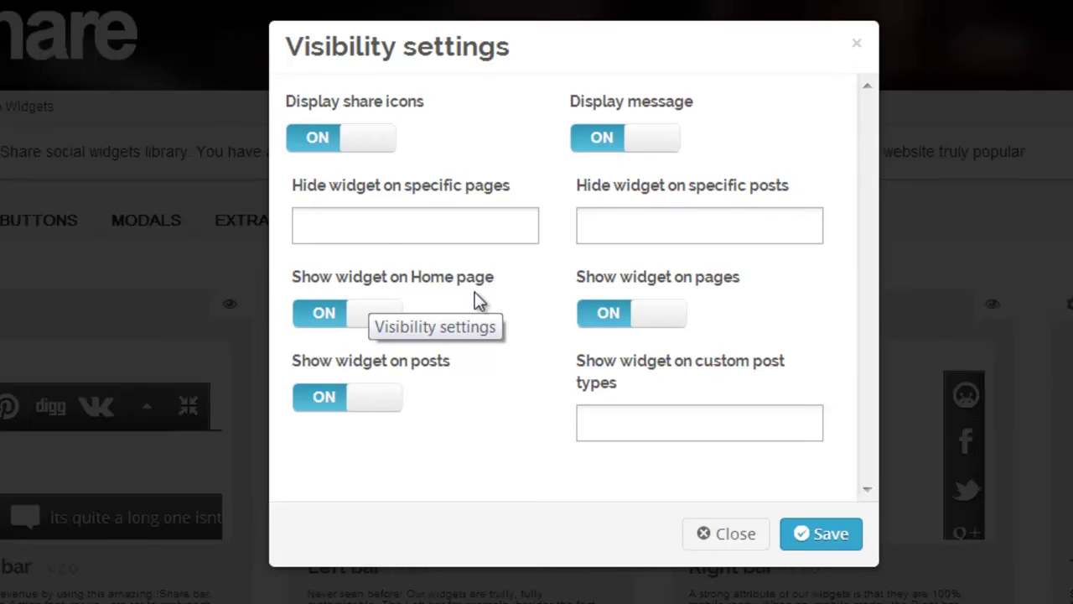
# - Keep pages, Home page and posts enabled, and add product to the custom post types
pyautogui.click(618, 329)
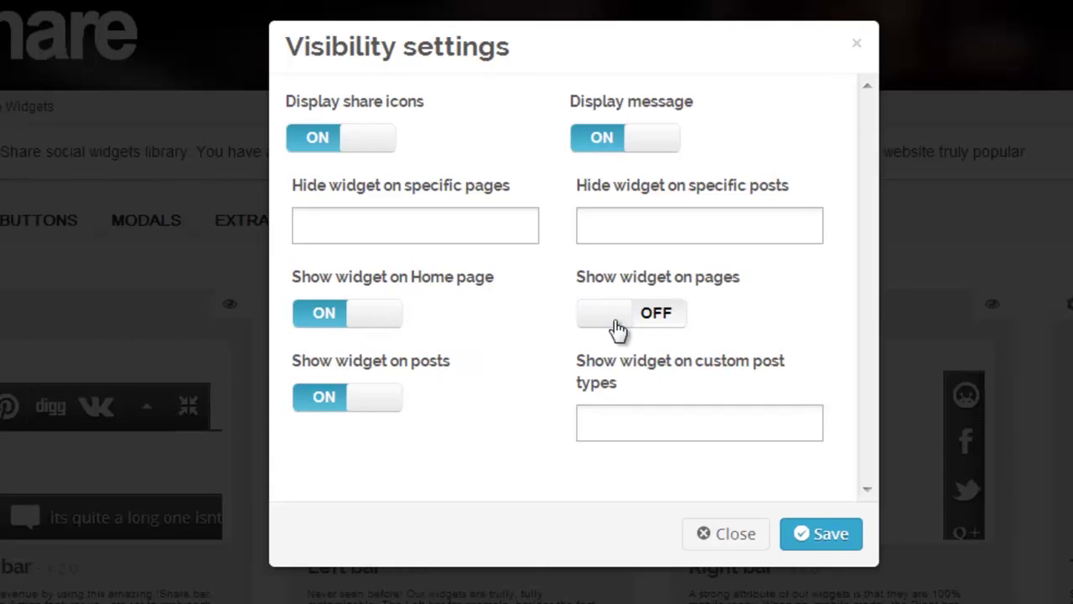
pyautogui.click(650, 330)
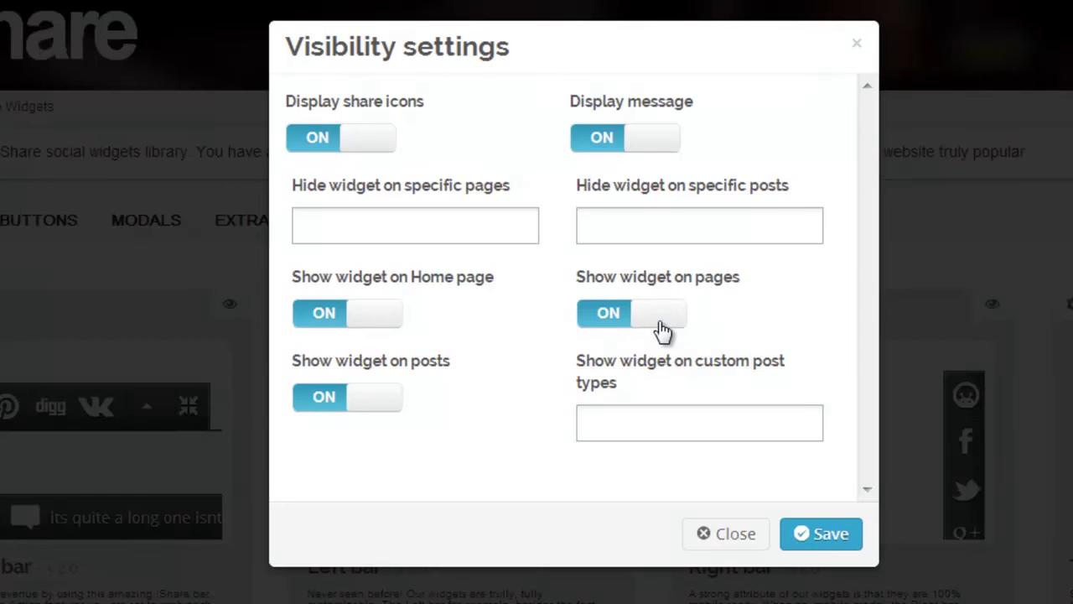
pyautogui.click(323, 327)
pyautogui.click(388, 327)
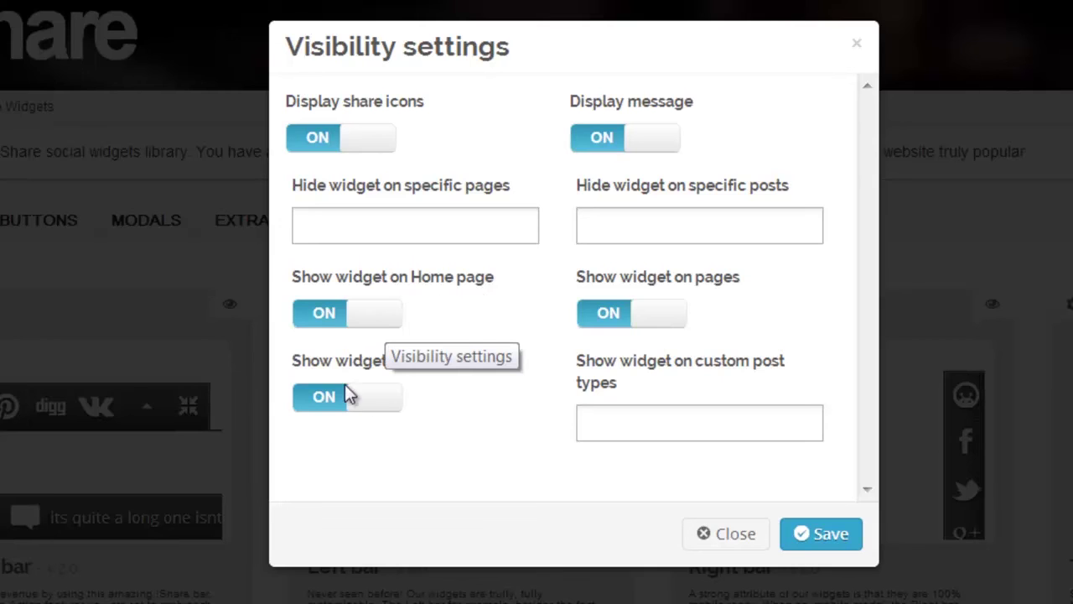
pyautogui.click(325, 409)
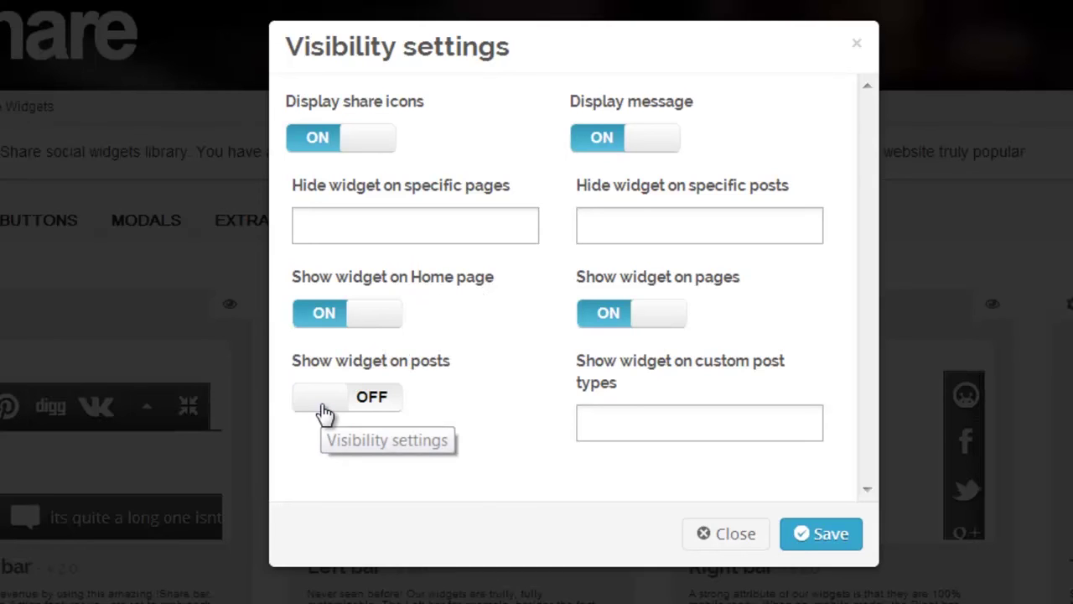
pyautogui.click(383, 412)
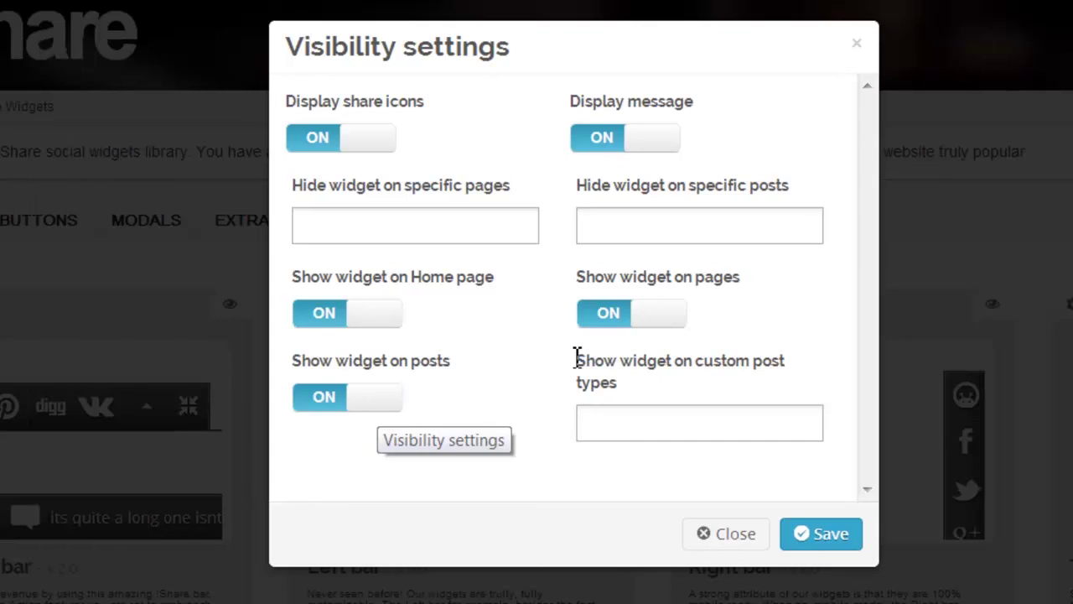
pyautogui.click(603, 431)
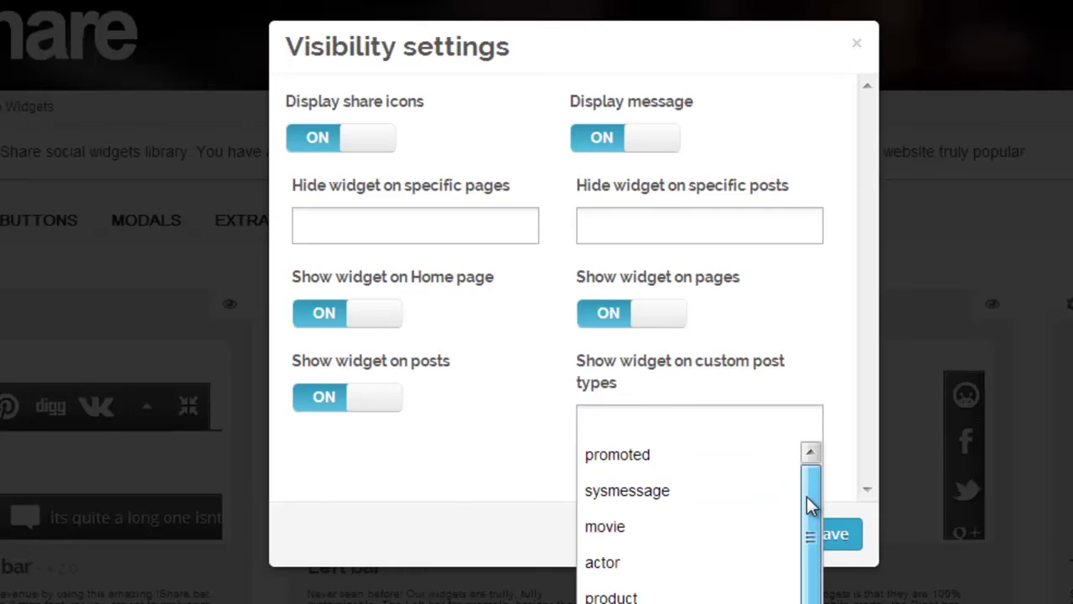
pyautogui.moveTo(806, 497); pyautogui.dragTo(810, 542)
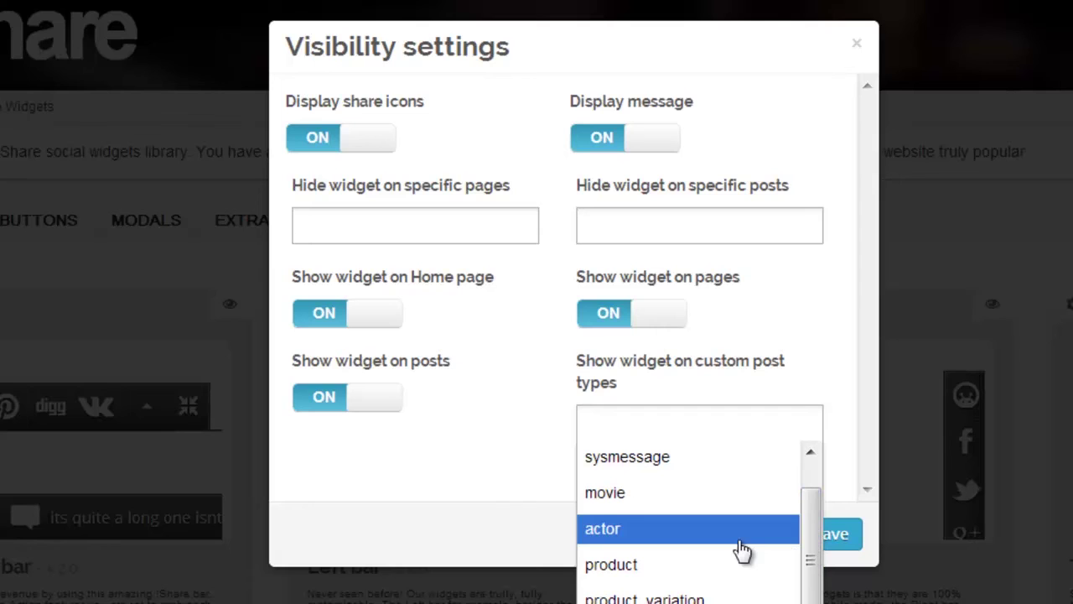
pyautogui.click(694, 575)
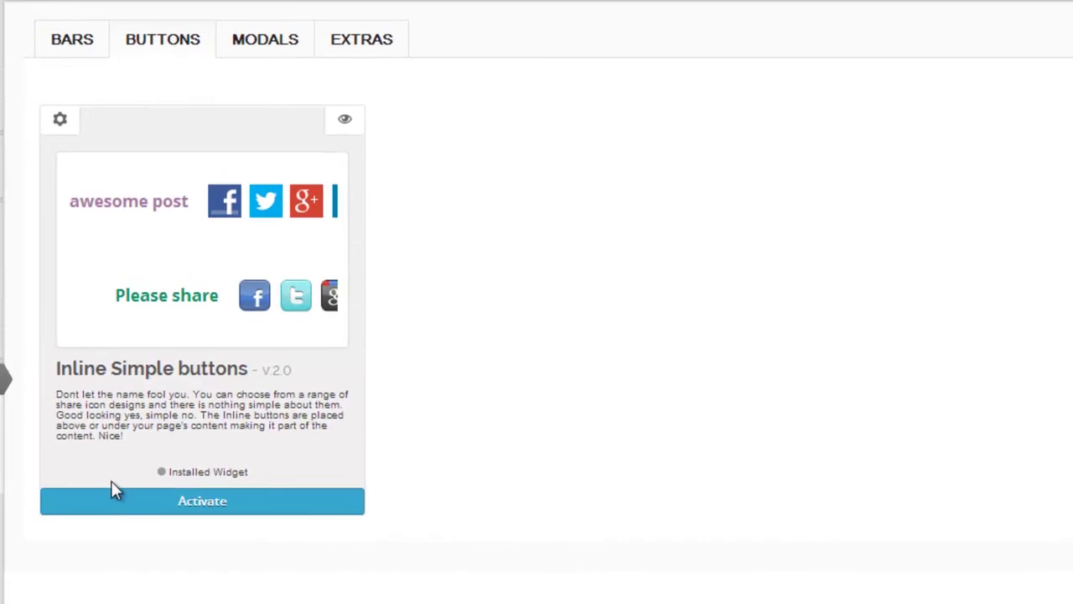
# - Add Stumbleupon (below Google) and Delicious to the Inline Simple buttons' active channels and save
pyautogui.click(61, 122)
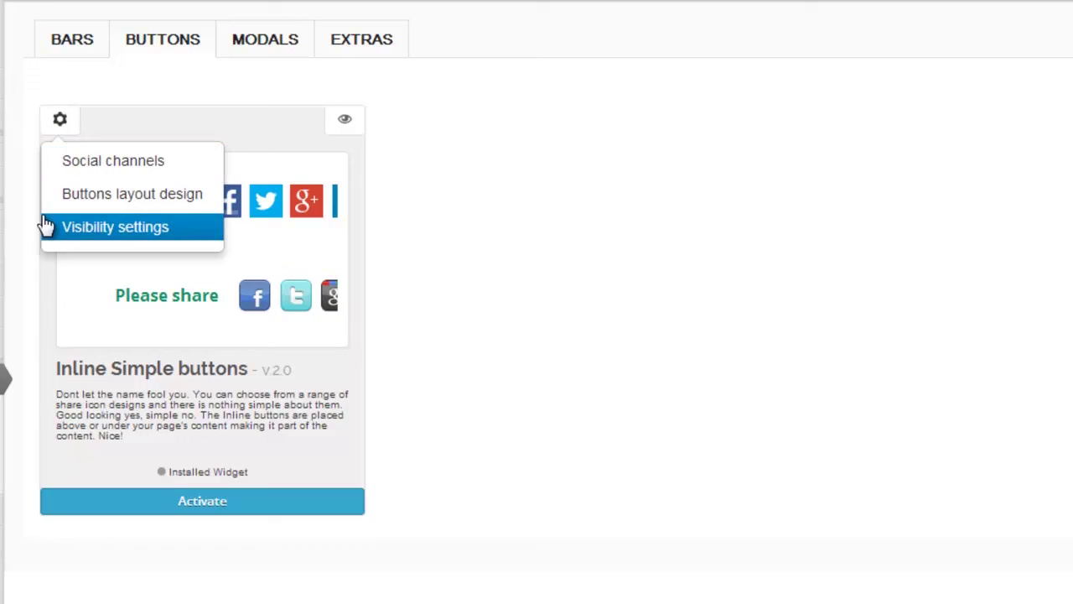
pyautogui.click(57, 168)
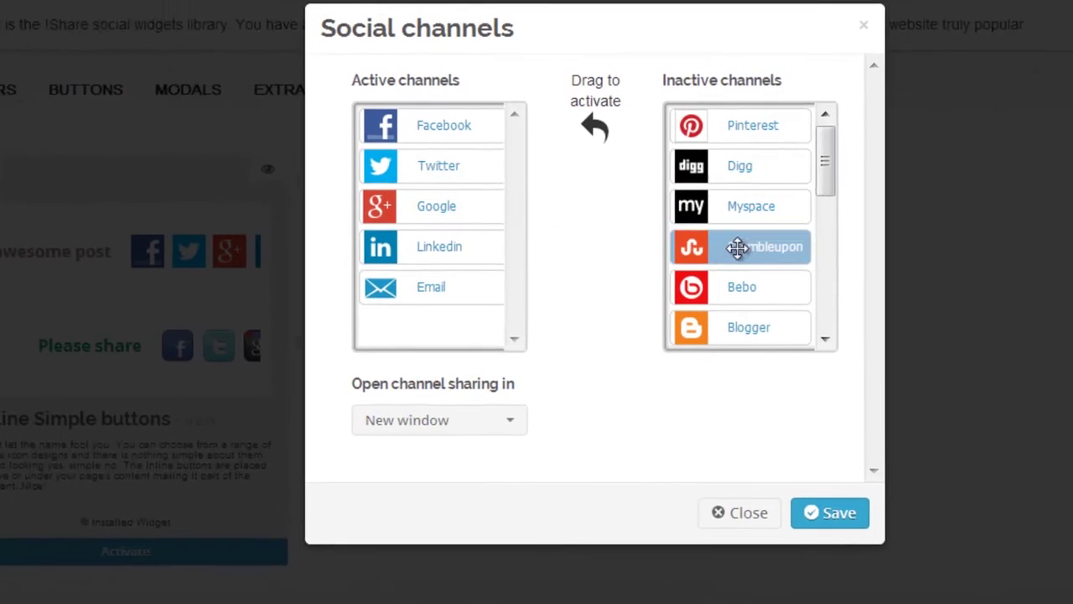
pyautogui.moveTo(813, 197); pyautogui.dragTo(561, 182)
pyautogui.moveTo(472, 240); pyautogui.dragTo(443, 257)
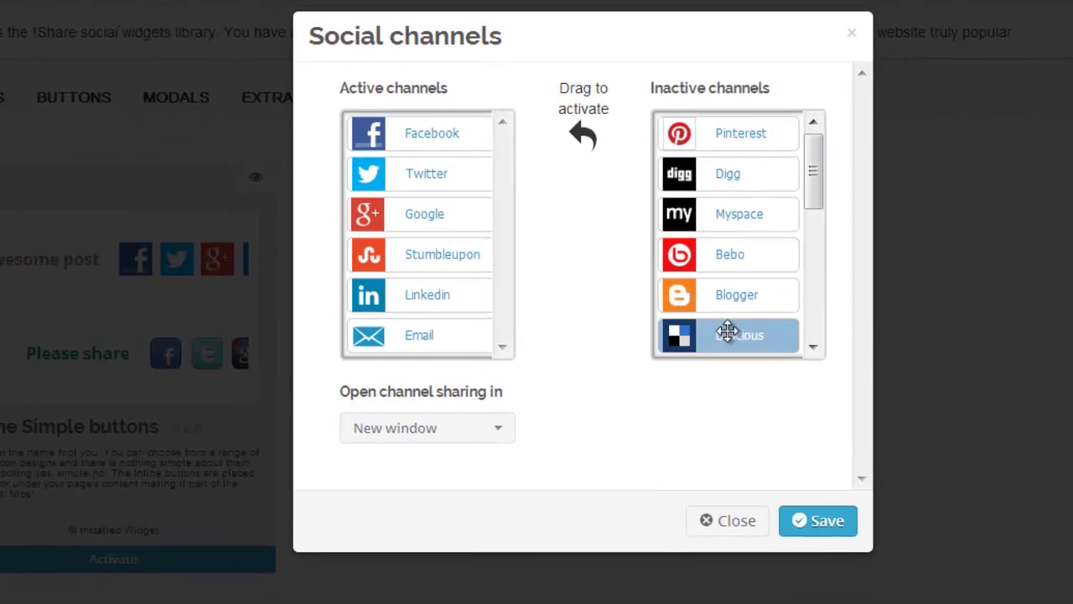
pyautogui.moveTo(731, 333); pyautogui.dragTo(470, 331)
pyautogui.click(821, 524)
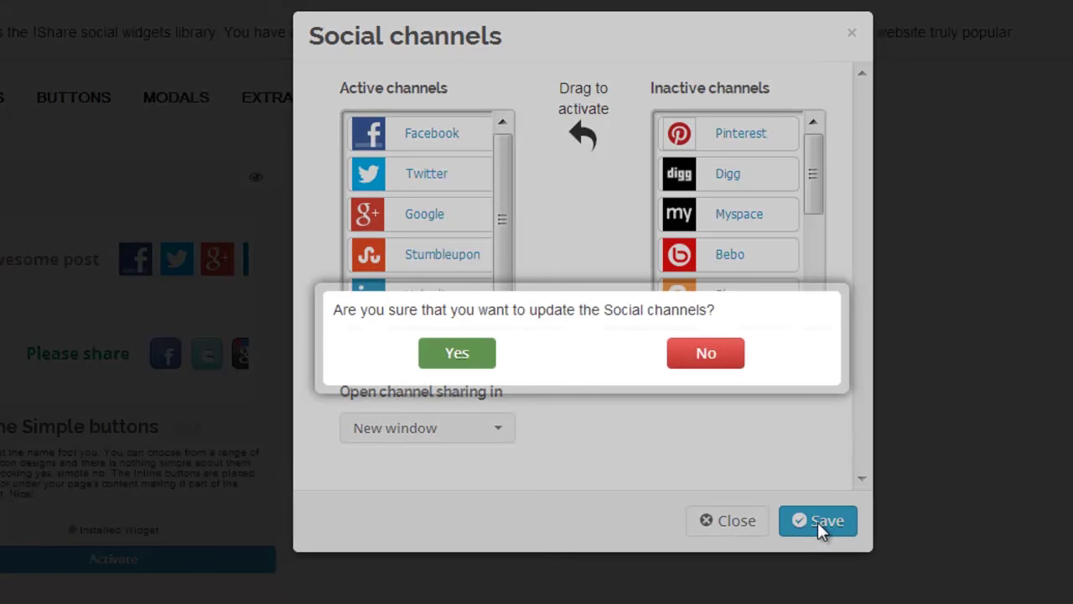
pyautogui.click(465, 359)
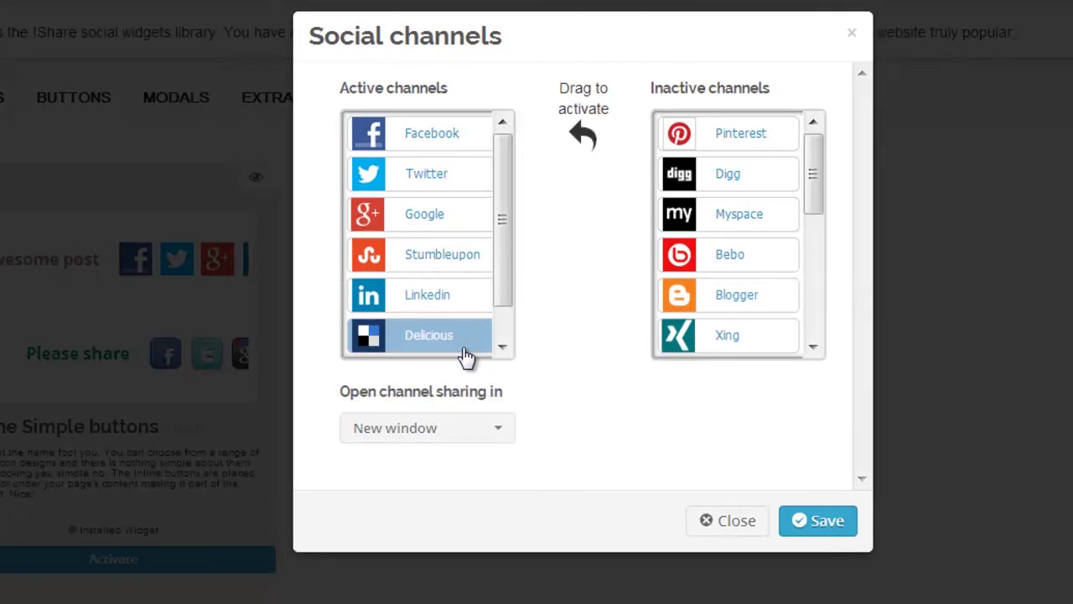
pyautogui.click(734, 524)
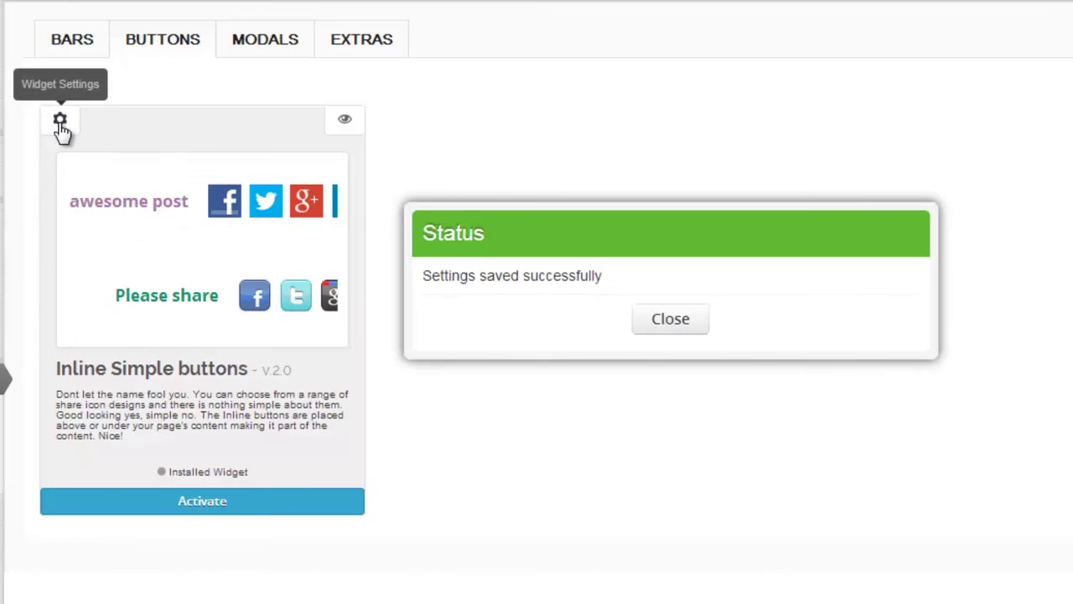
# - In the Inline Simple buttons layout design, choose Light minimal tooltips, shared counter Yes, and Shiny 2 icons
pyautogui.click(60, 121)
pyautogui.click(63, 193)
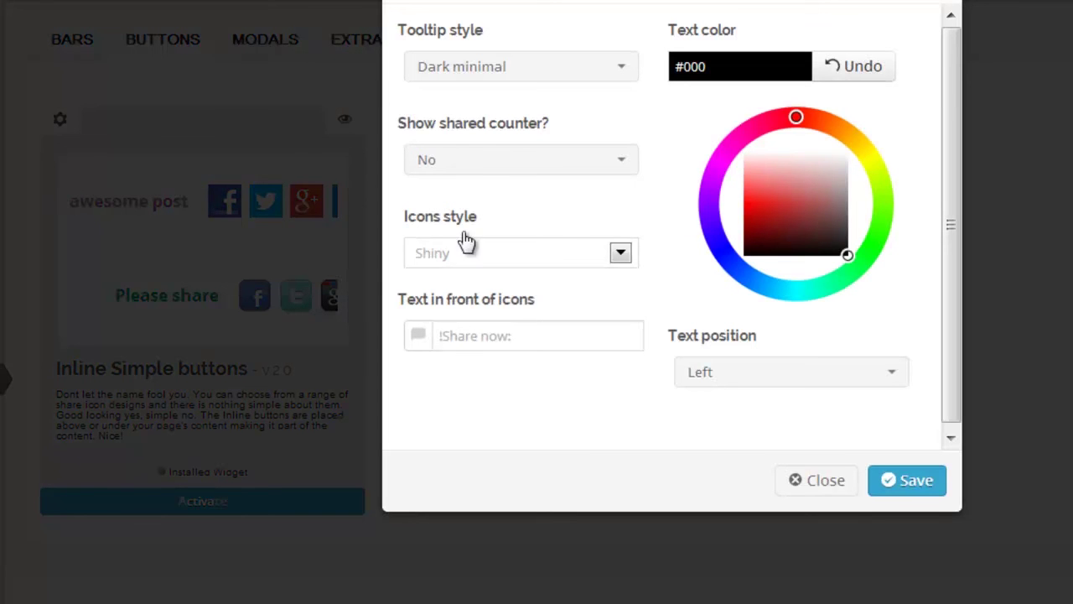
pyautogui.click(627, 75)
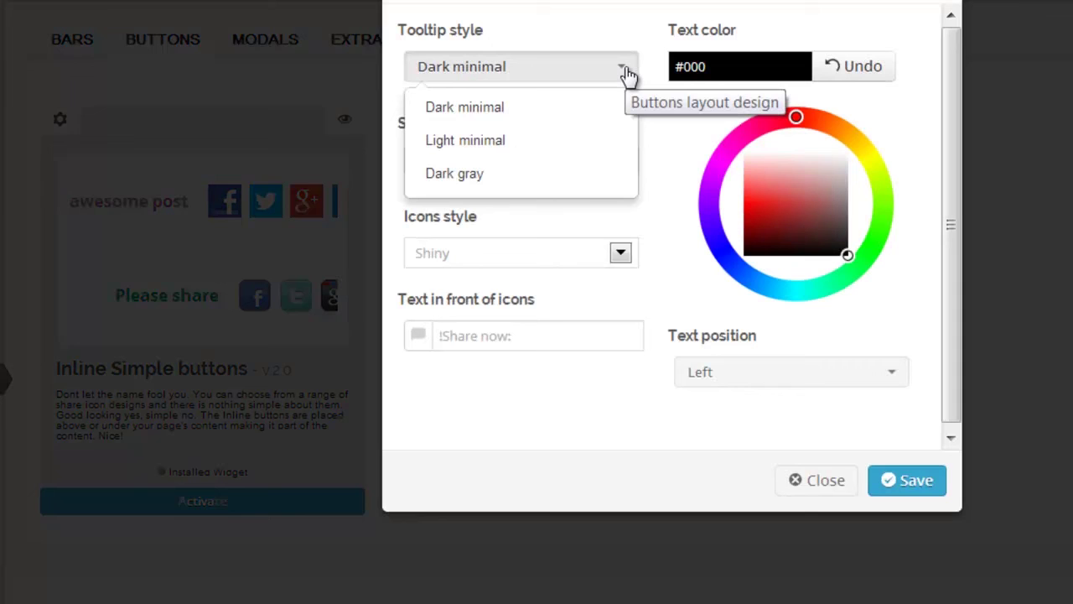
pyautogui.click(580, 139)
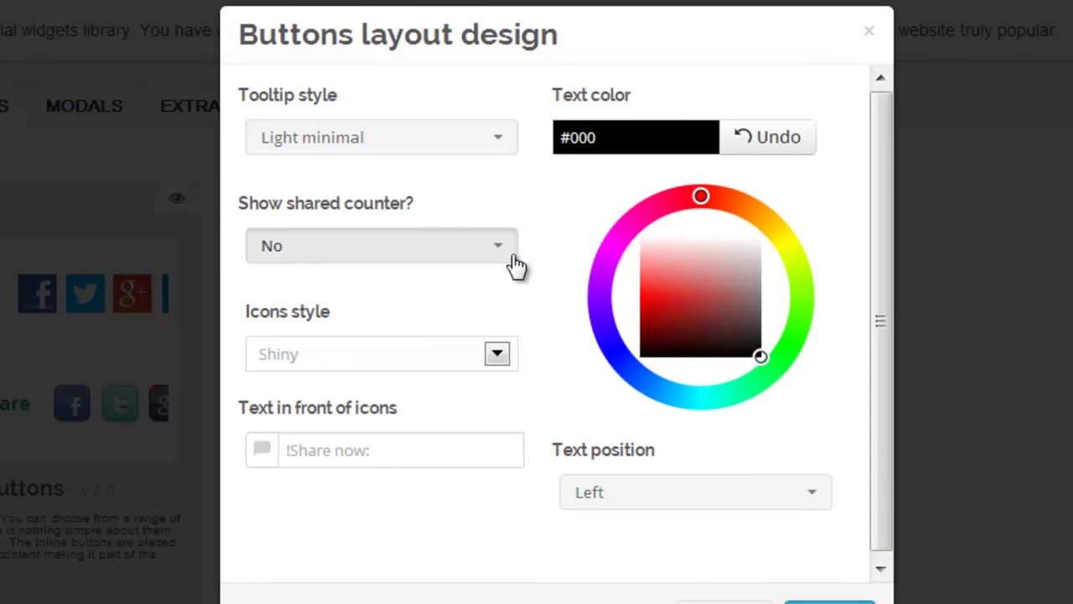
pyautogui.click(513, 258)
pyautogui.click(317, 330)
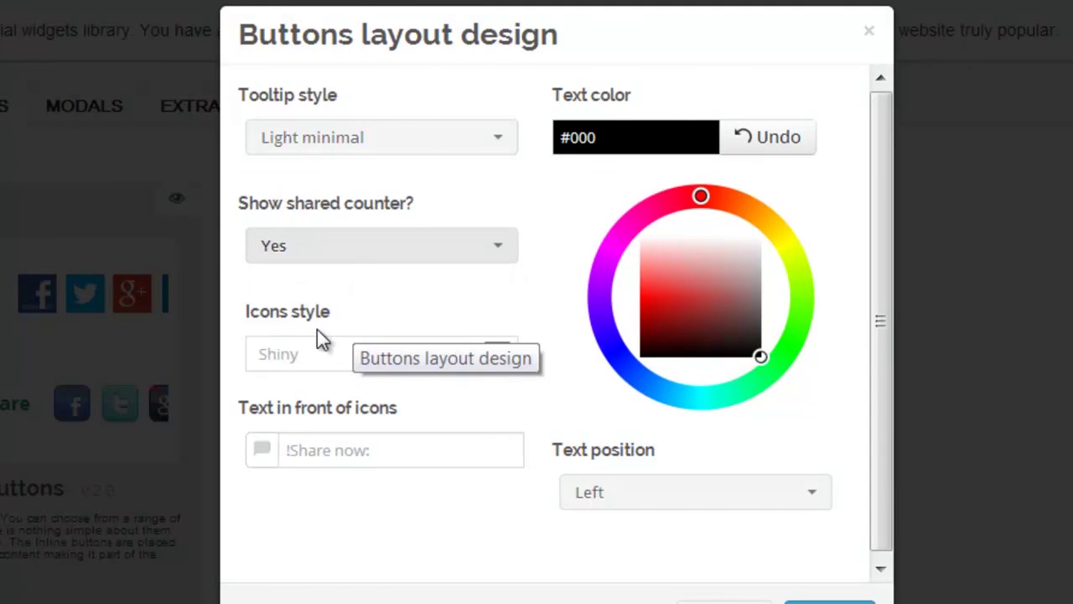
pyautogui.click(504, 362)
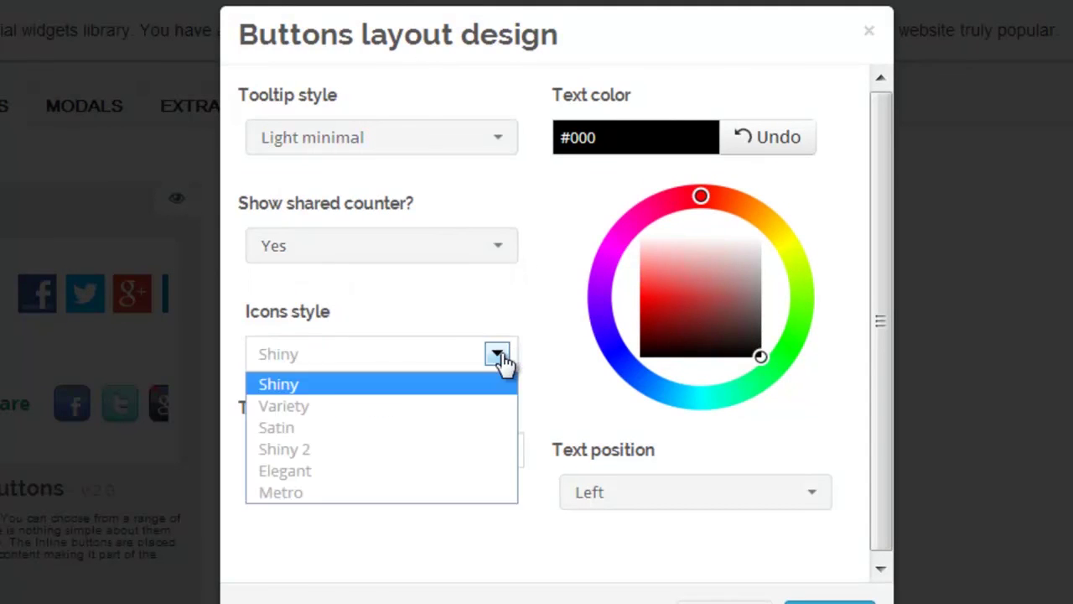
pyautogui.click(445, 451)
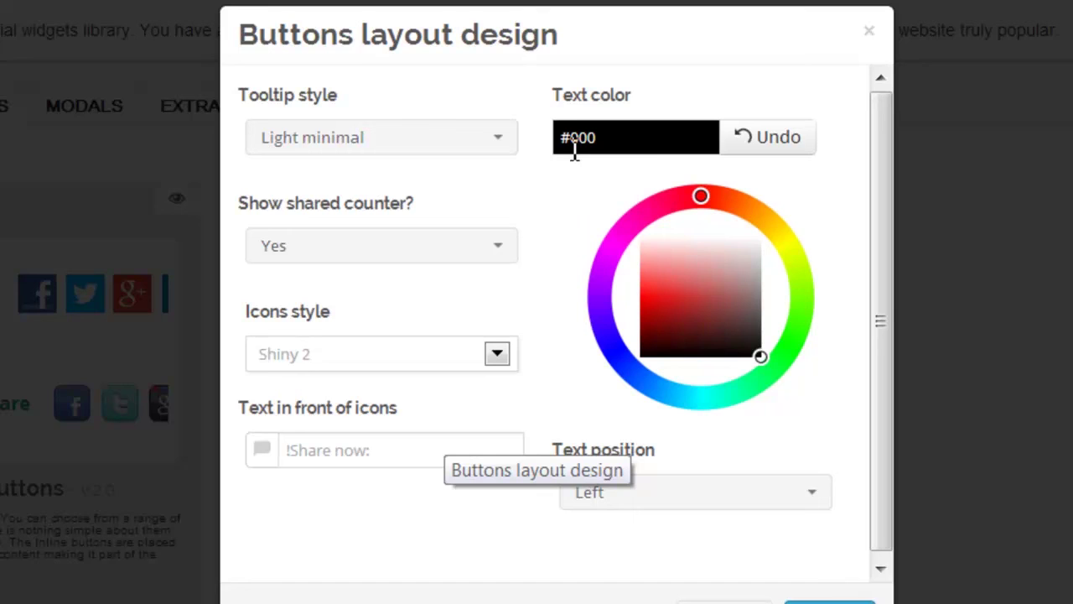
# - Pick #165fa2 as the text colour, then save and confirm the layout design settings
pyautogui.moveTo(700, 195)
pyautogui.mouseDown()
pyautogui.moveTo(675, 198)
pyautogui.moveTo(611, 244)
pyautogui.moveTo(606, 328)
pyautogui.moveTo(653, 387)
pyautogui.mouseUp()
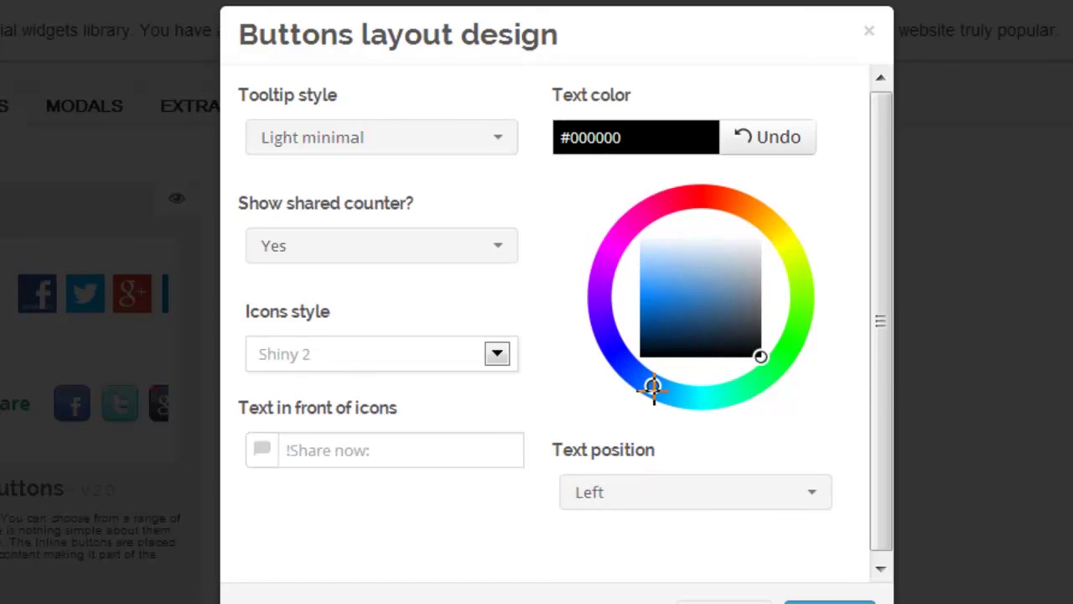
pyautogui.moveTo(758, 355)
pyautogui.mouseDown()
pyautogui.moveTo(743, 343)
pyautogui.moveTo(742, 319)
pyautogui.moveTo(670, 314)
pyautogui.mouseUp()
pyautogui.click(302, 459)
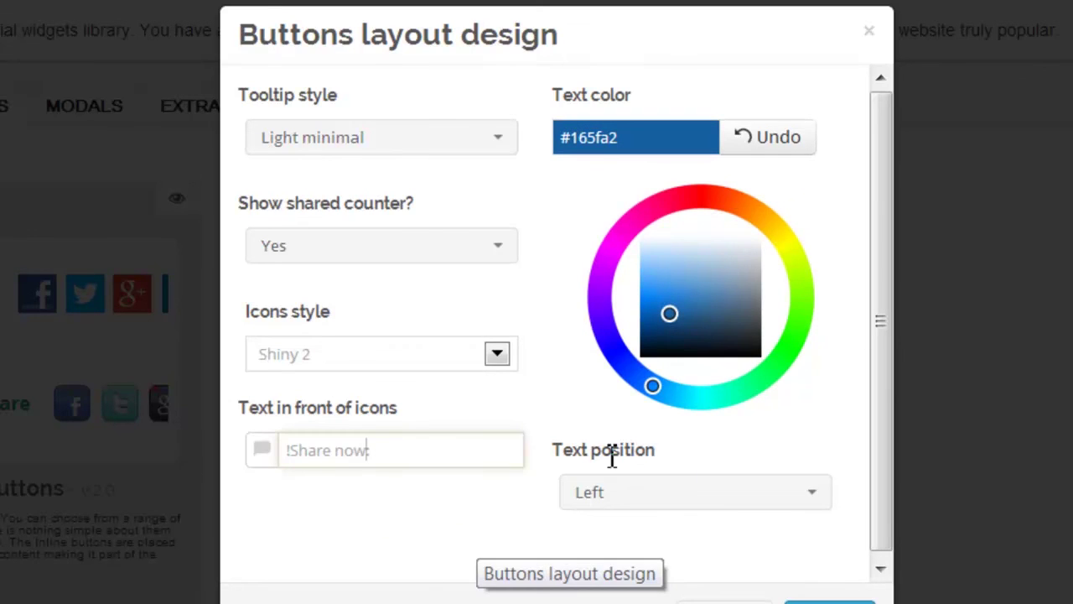
pyautogui.click(818, 509)
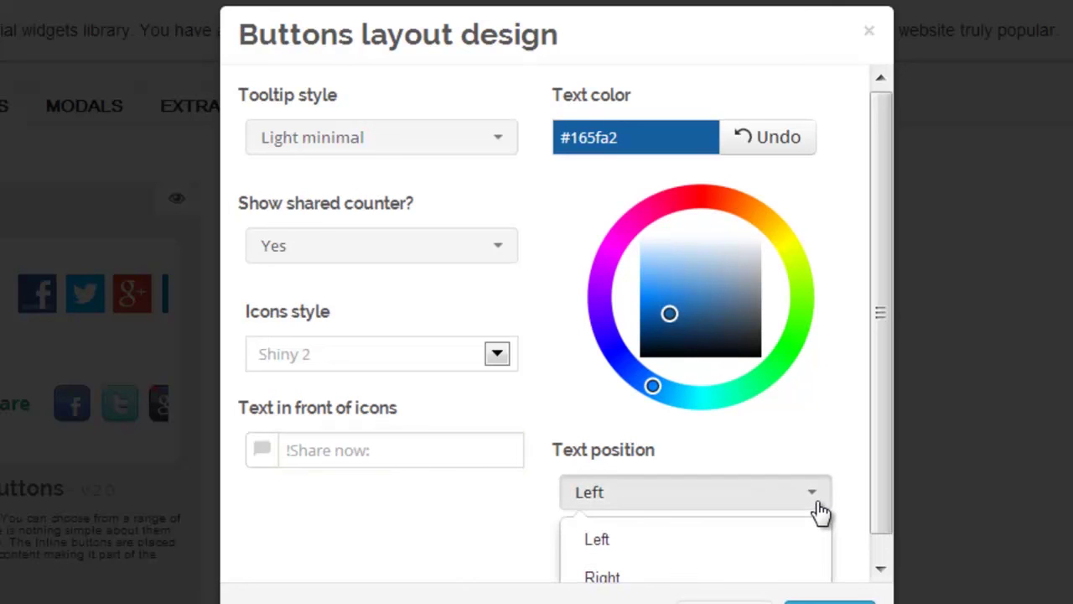
pyautogui.scroll(-1, 880, 512)
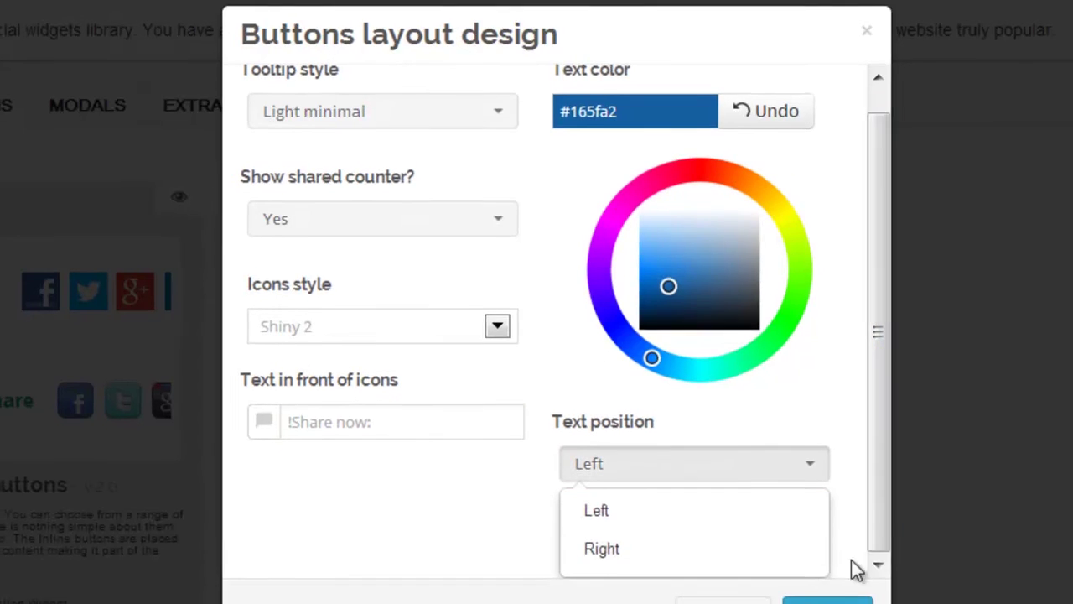
pyautogui.click(813, 576)
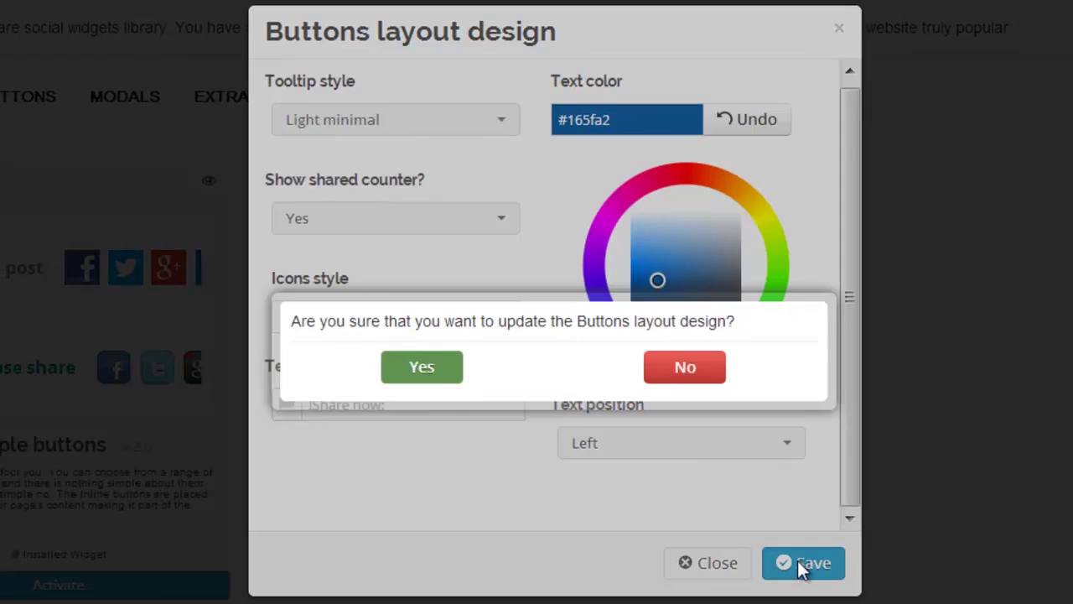
pyautogui.click(450, 377)
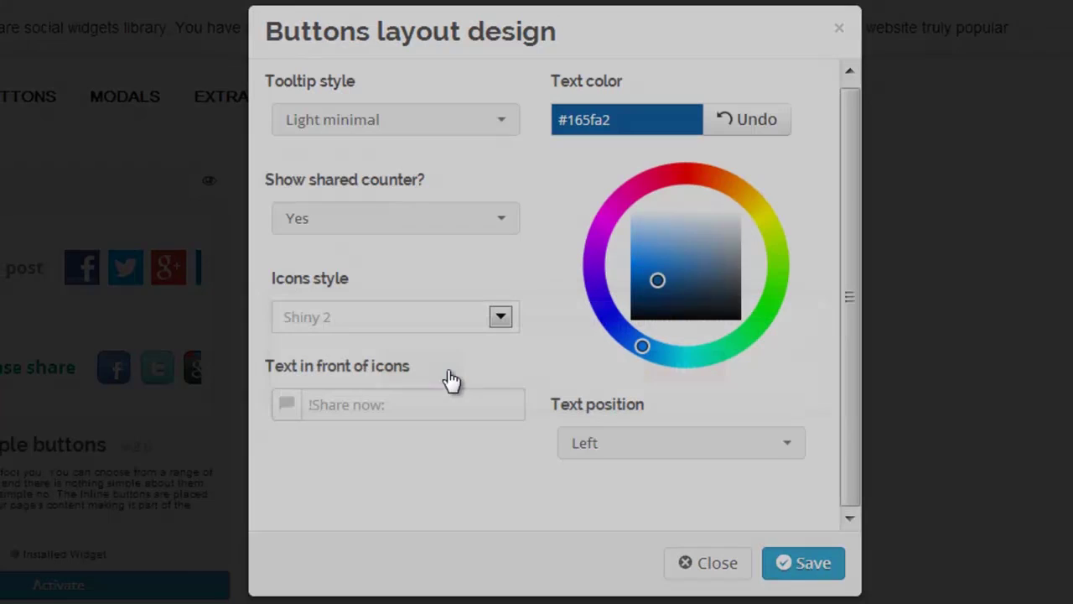
pyautogui.click(711, 563)
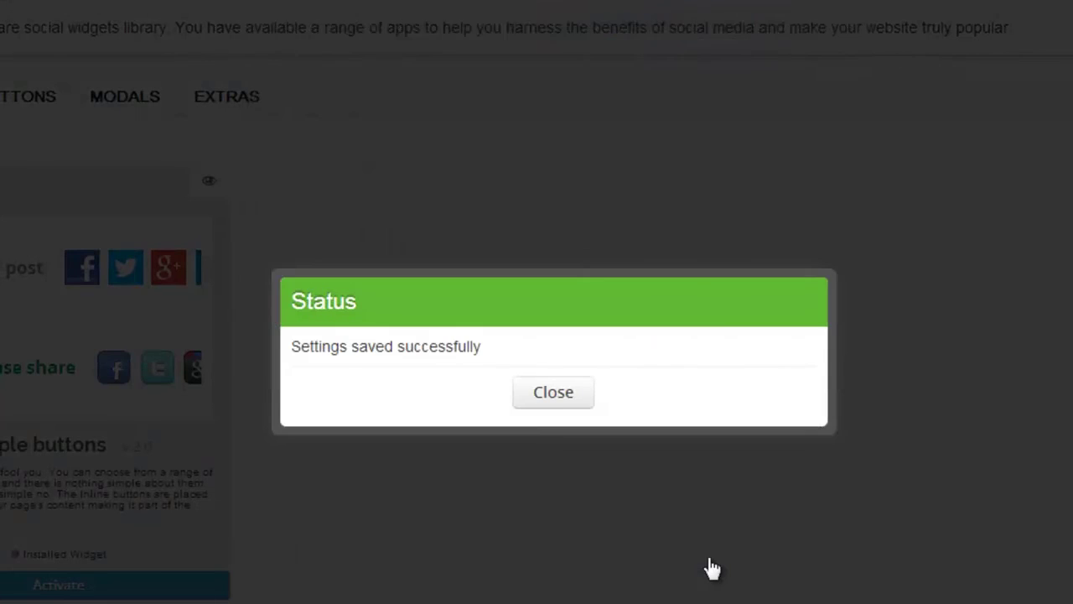
# - Set the Inline Simple buttons to display only Under content, keeping the Home page enabled
pyautogui.click(553, 394)
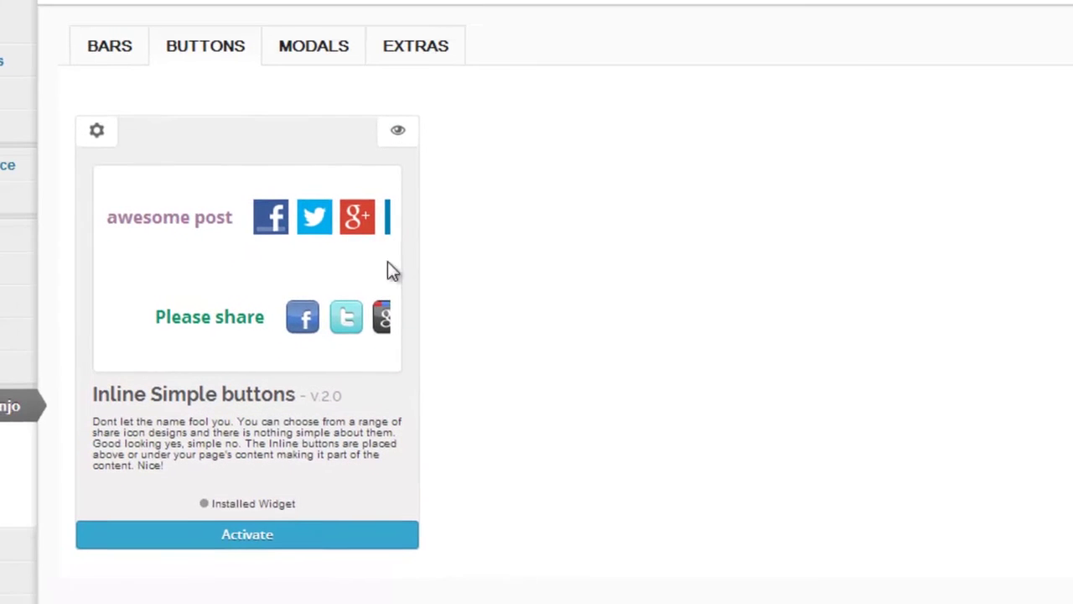
pyautogui.click(100, 133)
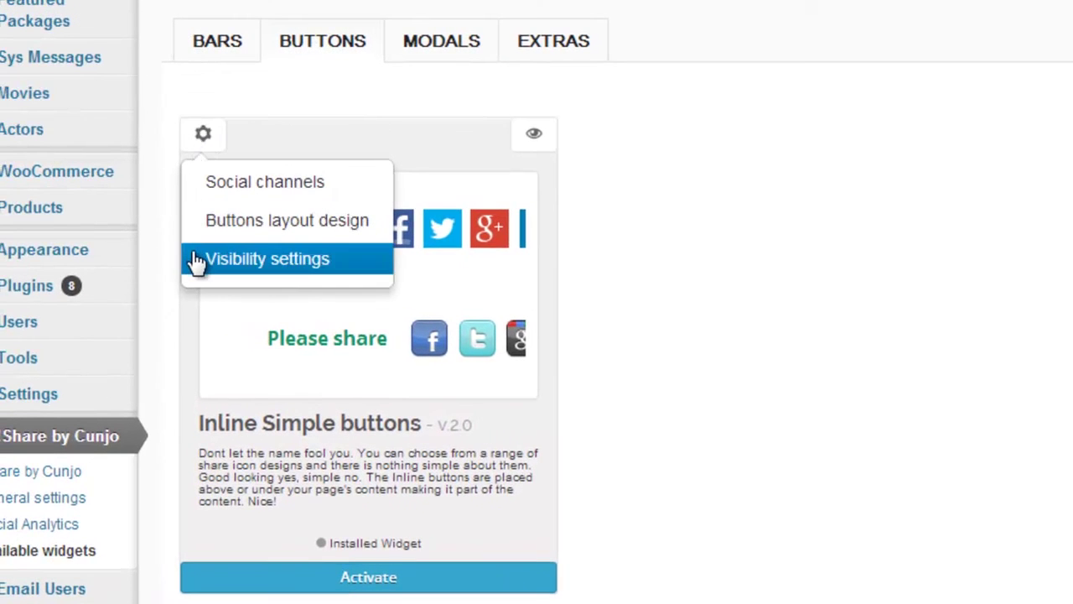
pyautogui.click(197, 262)
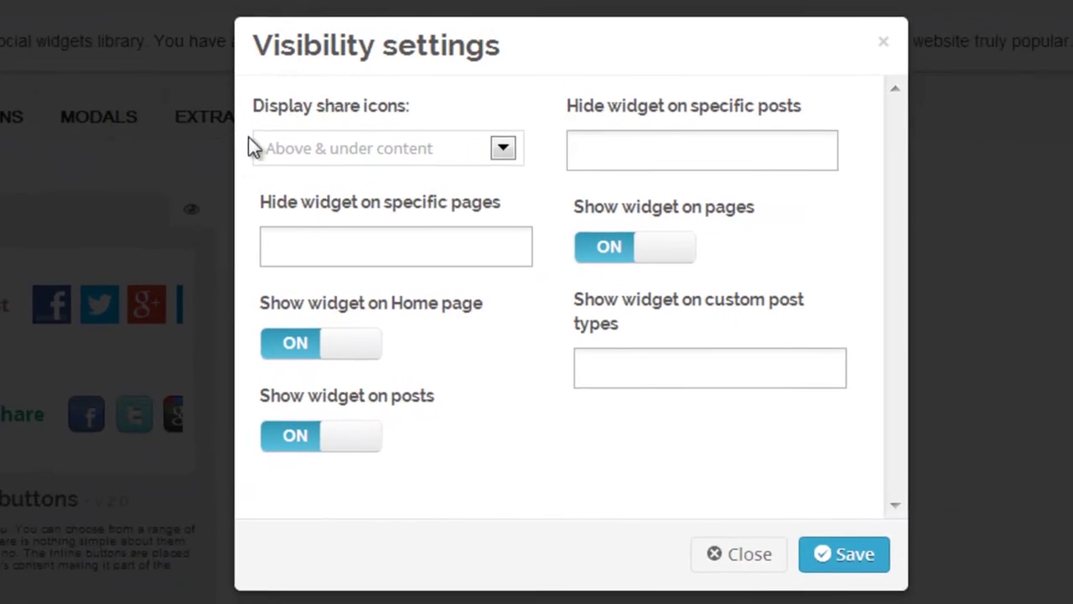
pyautogui.click(303, 143)
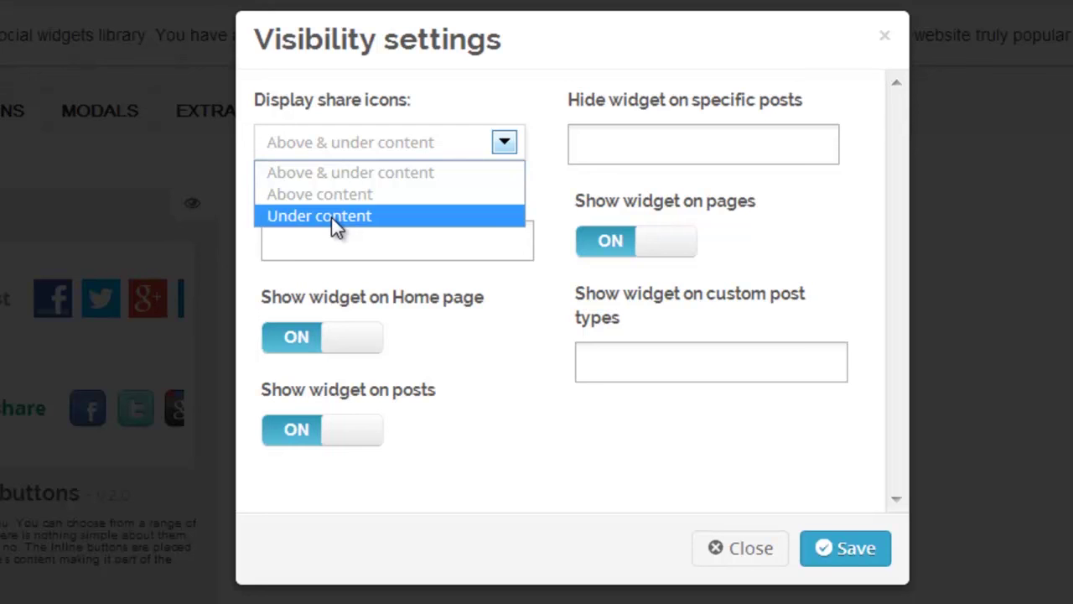
pyautogui.click(331, 217)
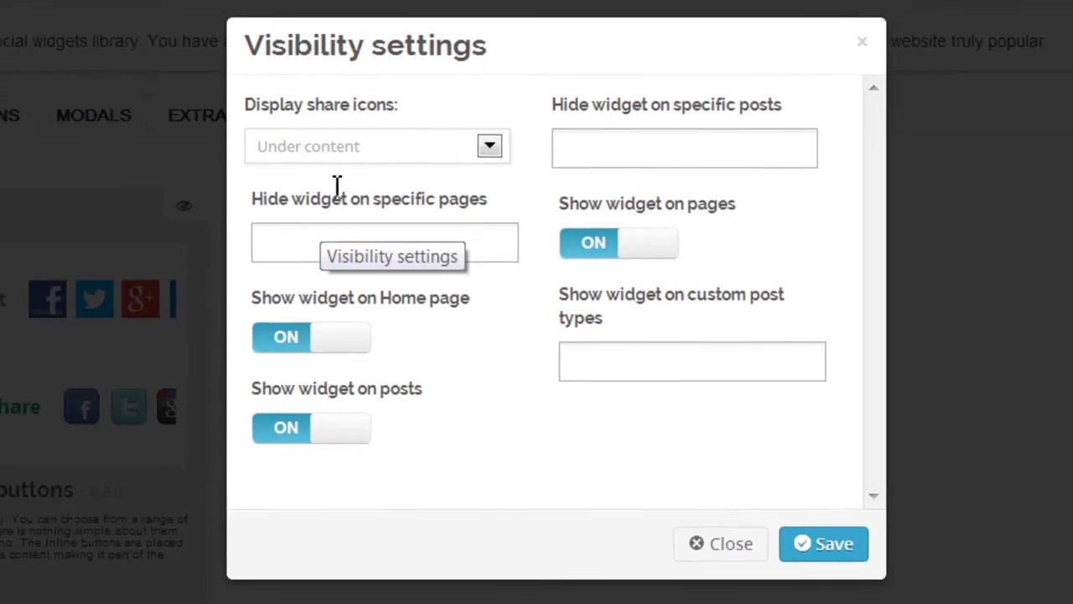
pyautogui.click(314, 347)
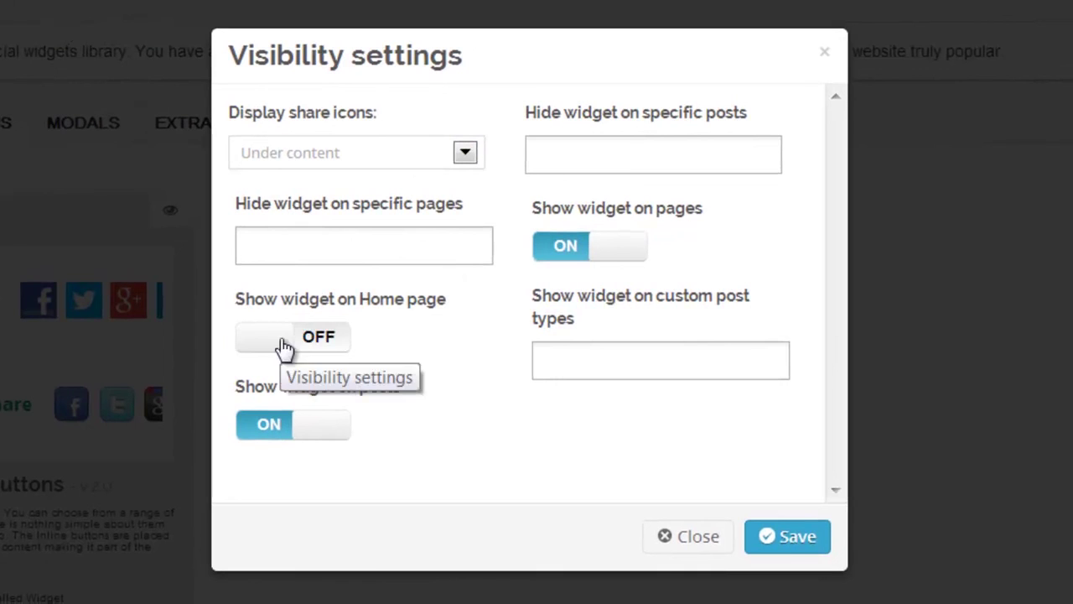
pyautogui.click(285, 347)
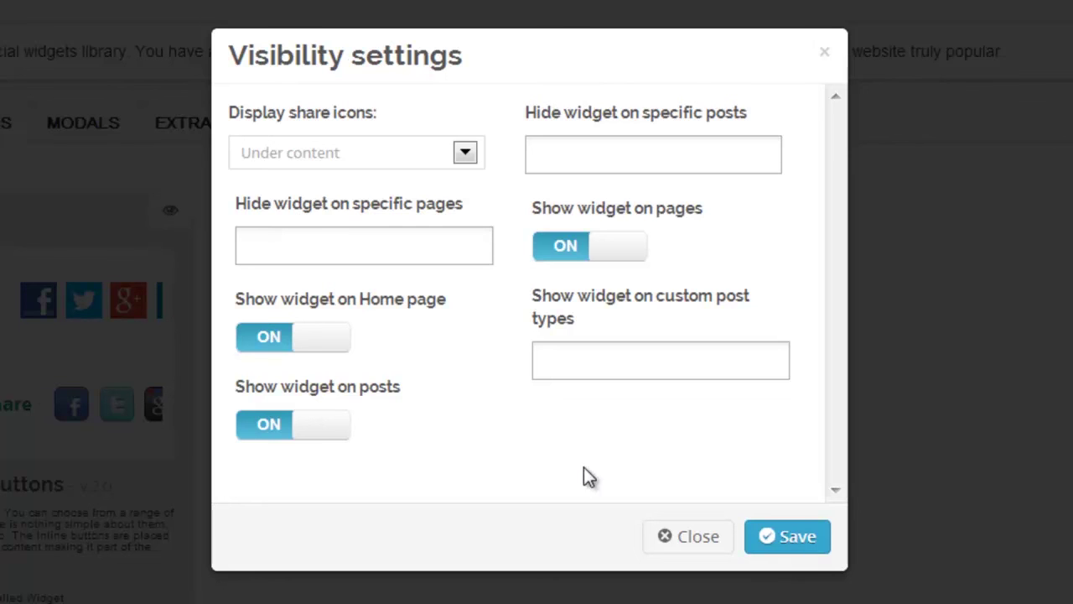
pyautogui.click(666, 540)
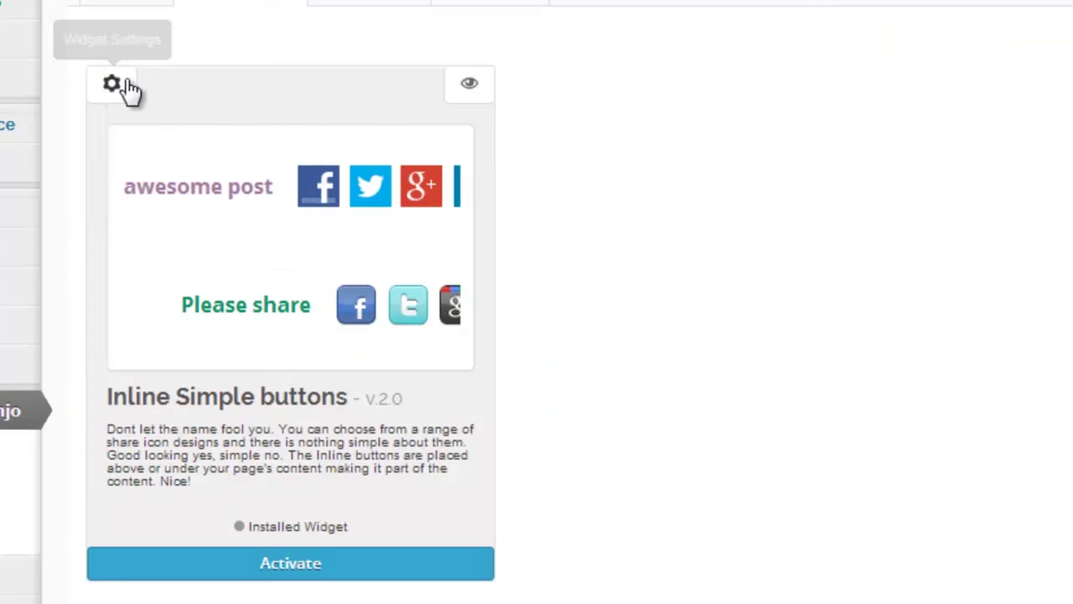
# - Change Show shared counter to No in the Inline Simple buttons layout design, then save and confirm
pyautogui.click(114, 85)
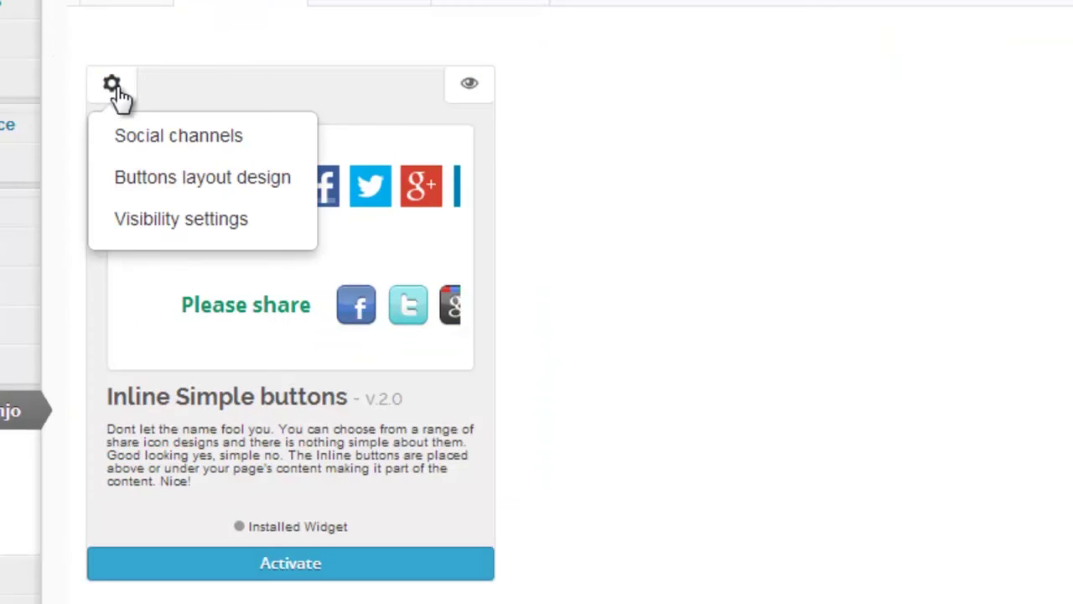
pyautogui.click(122, 180)
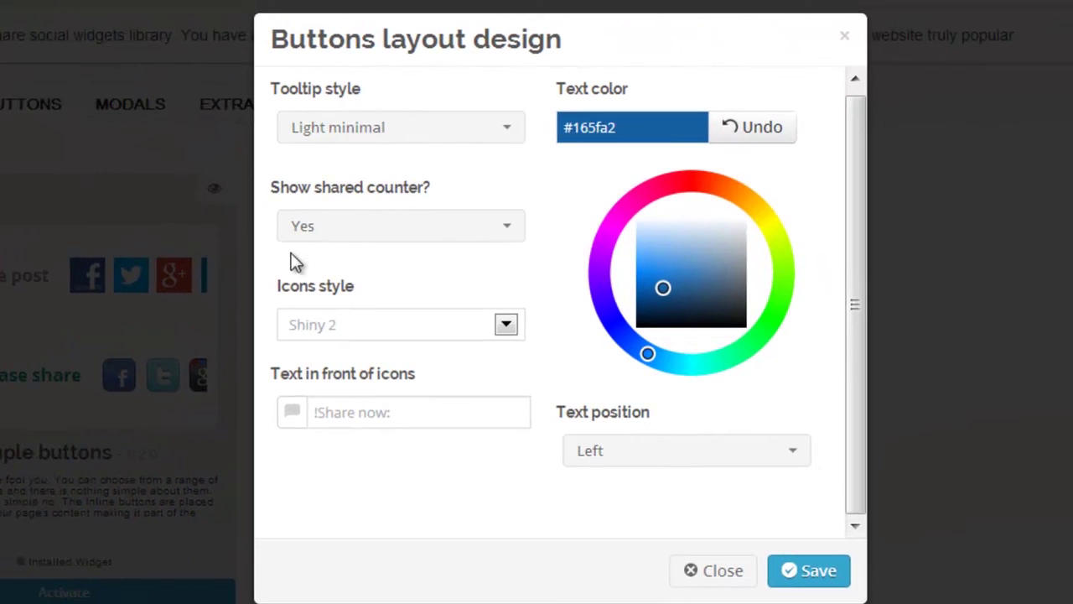
pyautogui.click(509, 239)
pyautogui.click(399, 271)
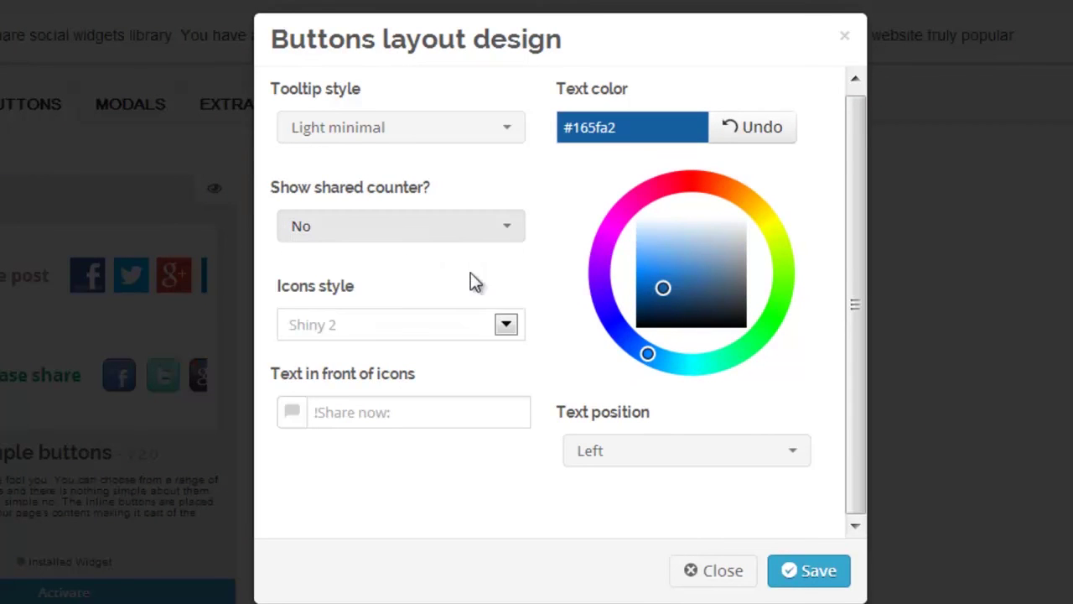
pyautogui.click(801, 574)
pyautogui.click(426, 374)
# - Dismiss the settings saved message
pyautogui.click(547, 335)
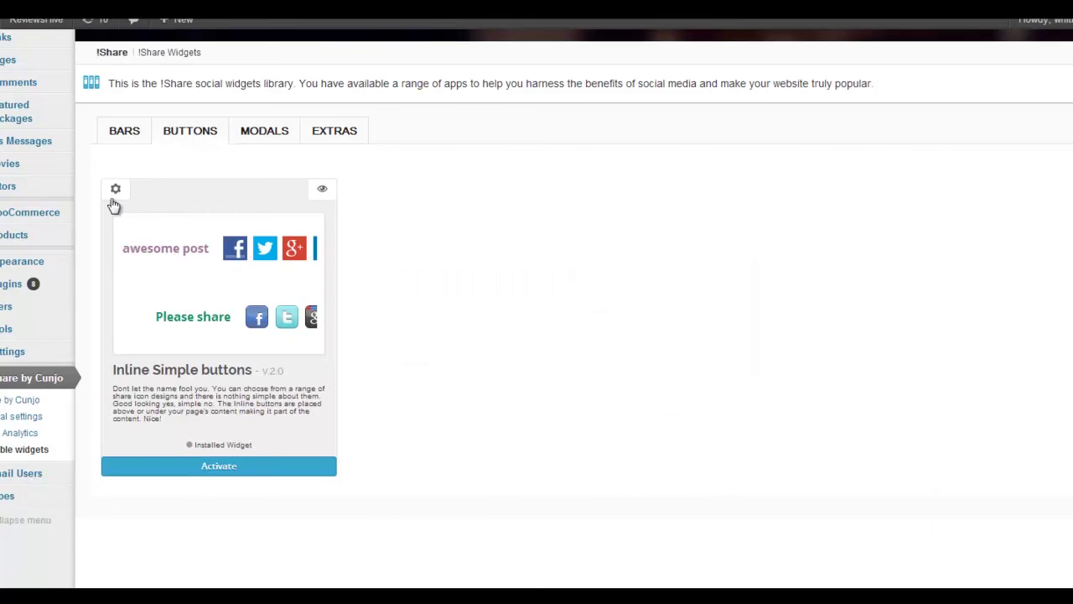